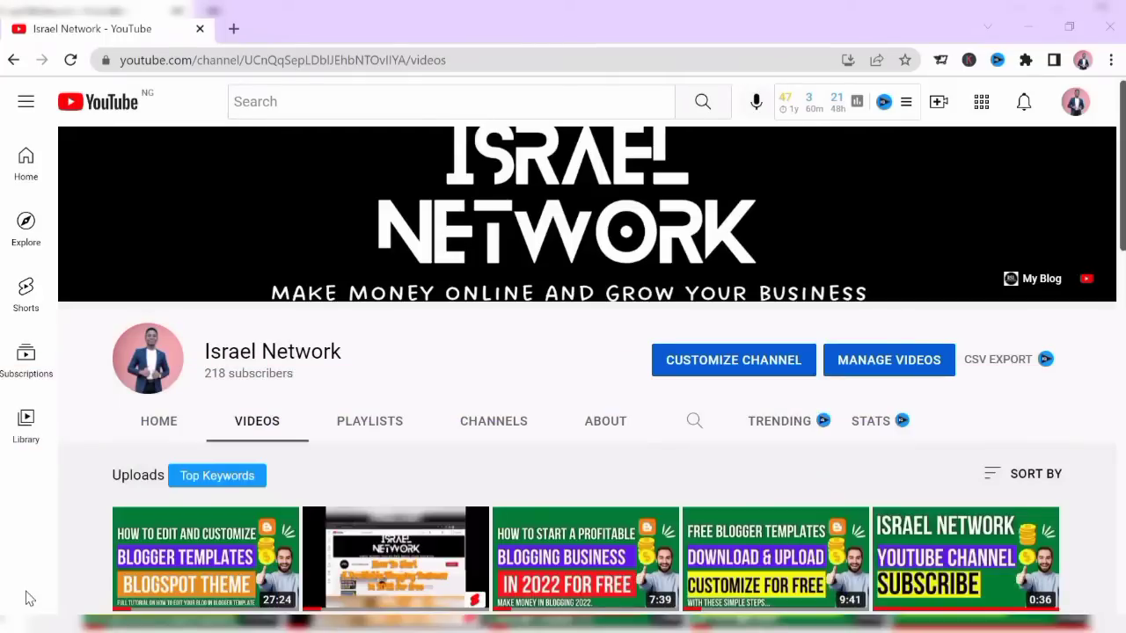
Search Google for hsupertools in a new browser tab and open the h-supertools.com website from the results
{"action": "left_click", "coordinate": [234, 30]}
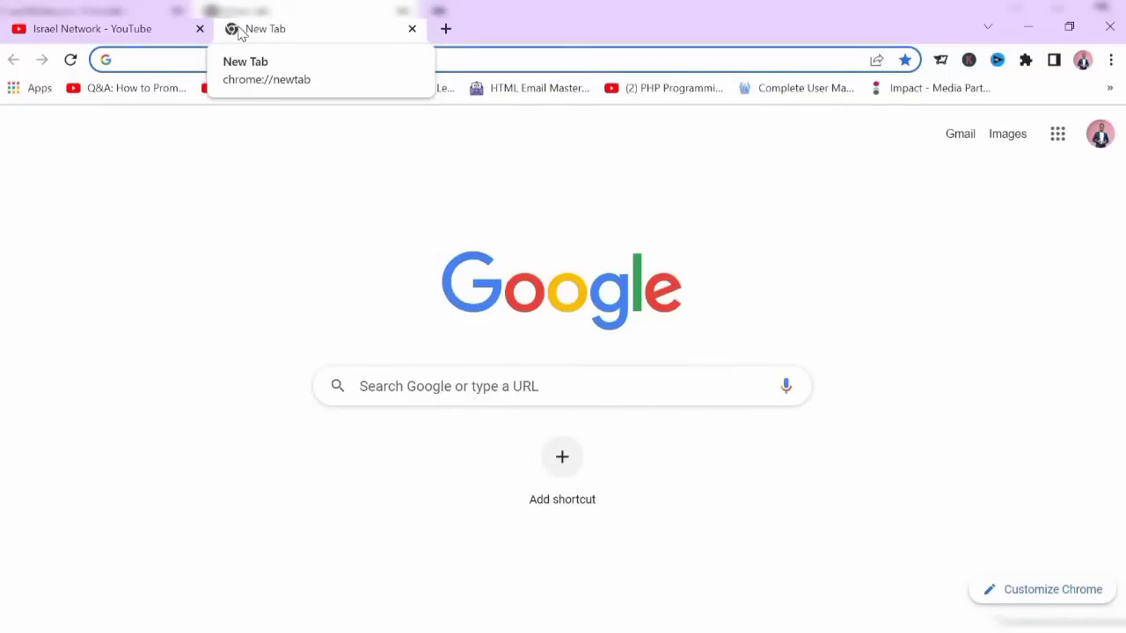
{"action": "type", "text": "hsuper"}
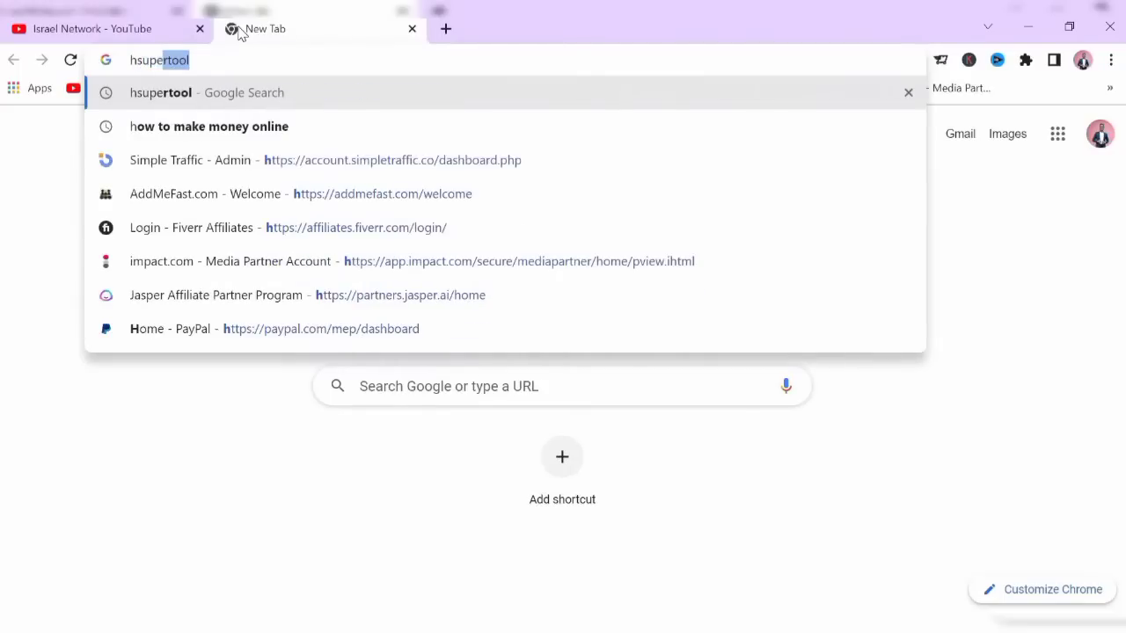
{"action": "key", "text": "BackSpace"}
{"action": "type", "text": "too"}
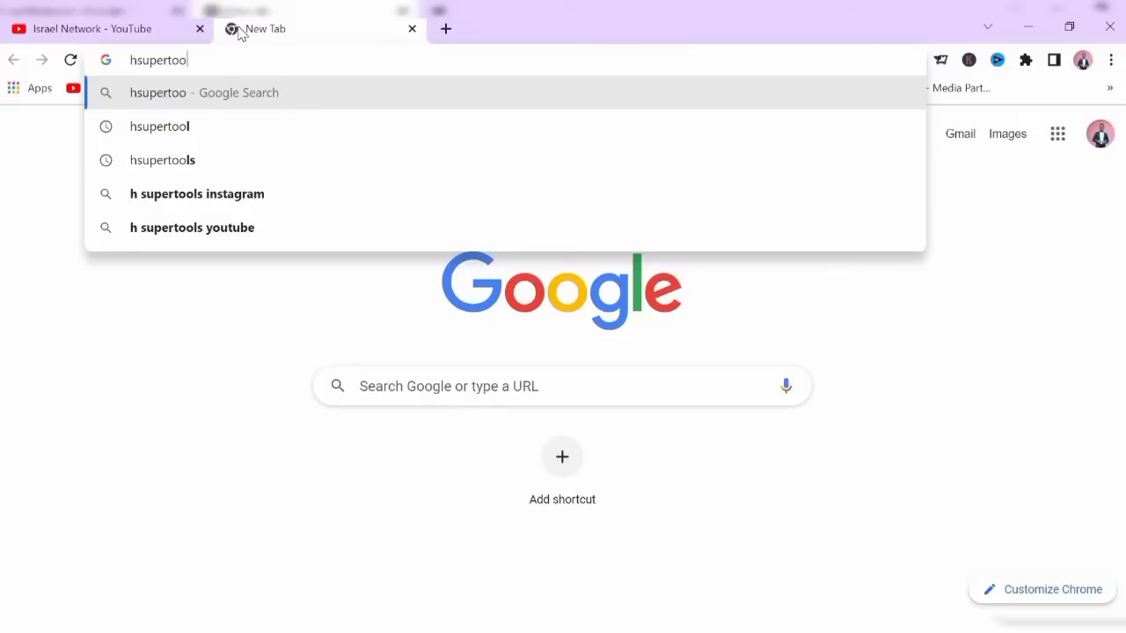
{"action": "type", "text": "l"}
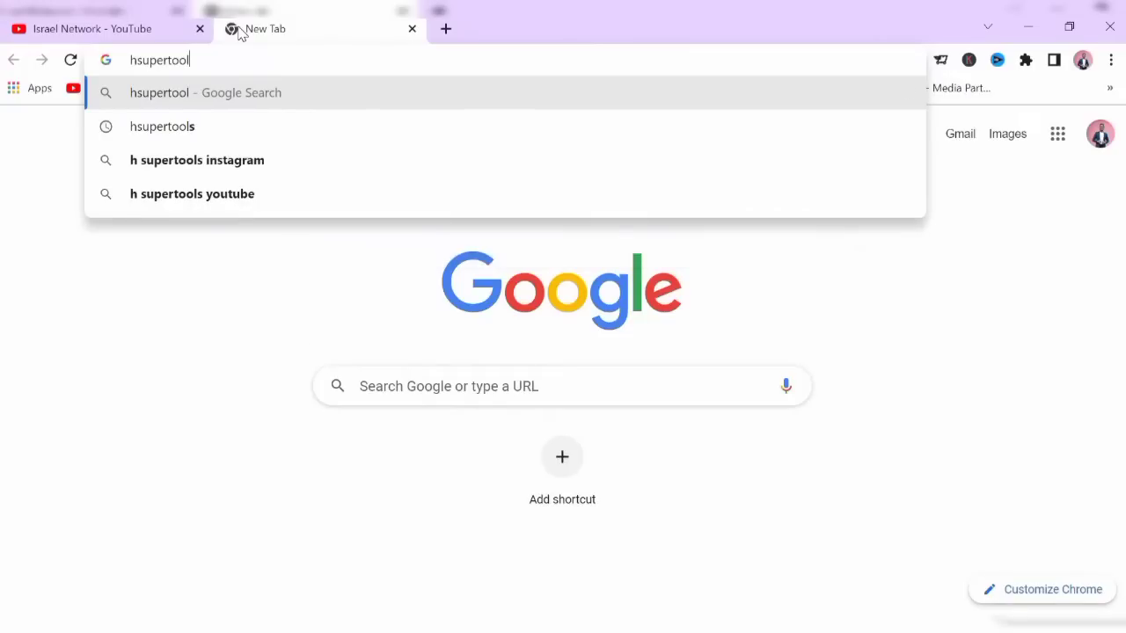
{"action": "key", "text": "Down"}
{"action": "key", "text": "Return"}
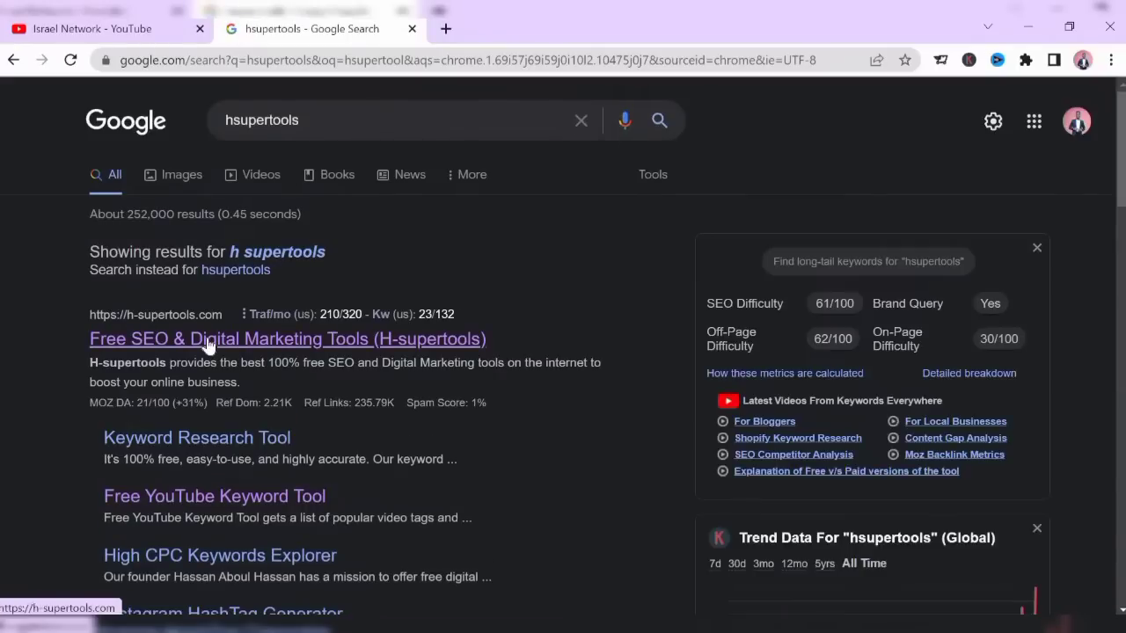
{"action": "left_click", "coordinate": [209, 342]}
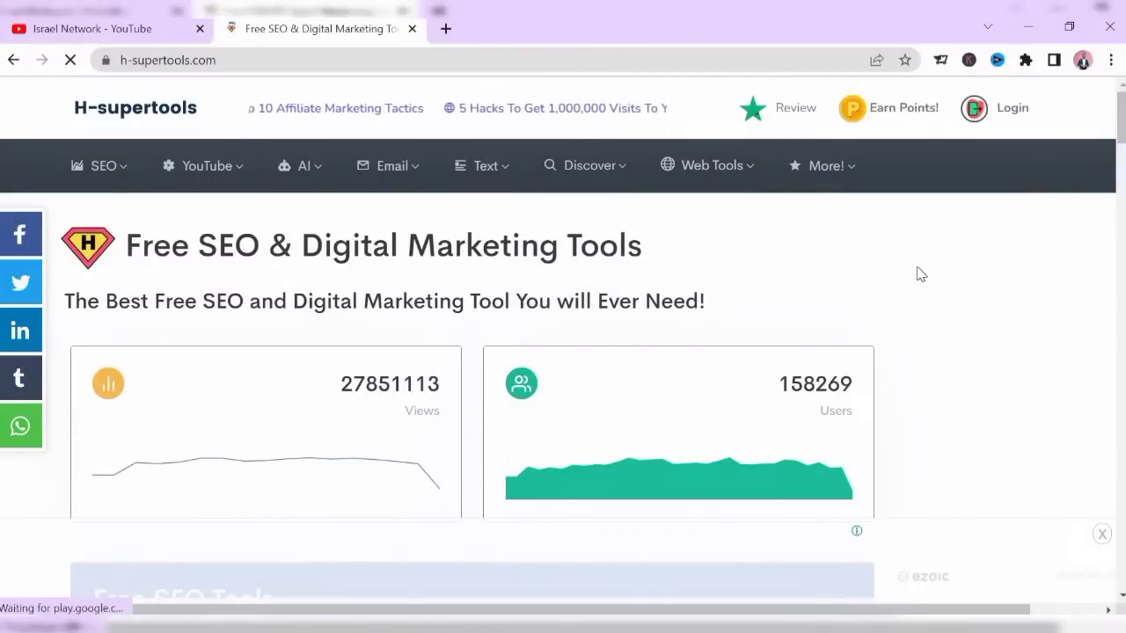
Decline the H-supertools notification request and sign in to the site with the saved account credentials
{"action": "scroll", "coordinate": [919, 274], "scroll_direction": "down", "scroll_amount": 4}
{"action": "scroll", "coordinate": [919, 275], "scroll_direction": "down", "scroll_amount": 3}
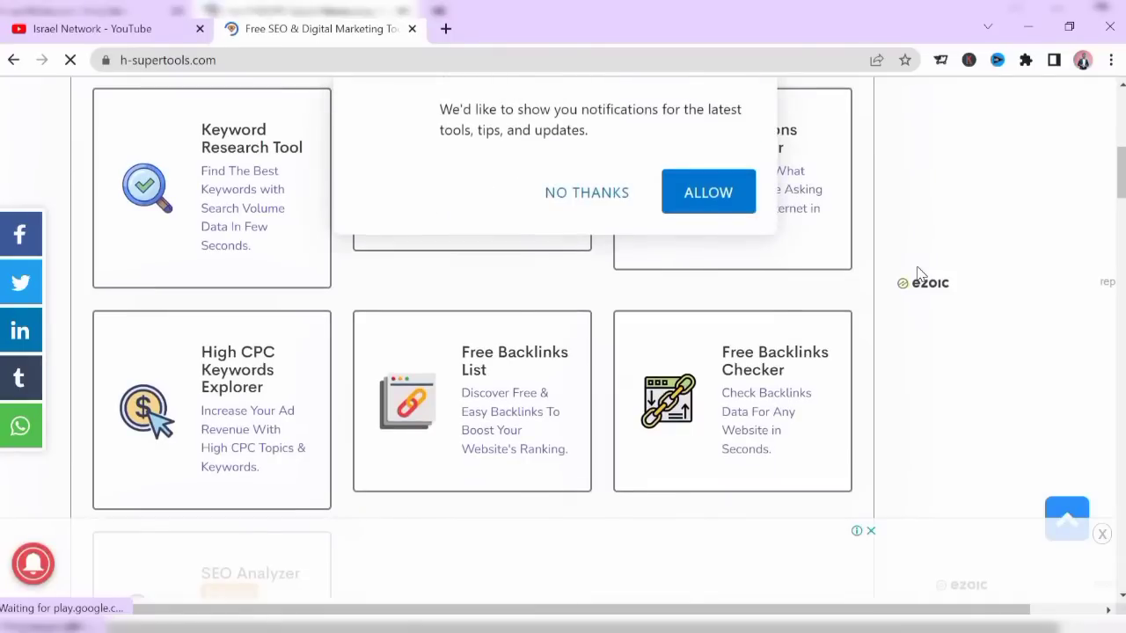
{"action": "scroll", "coordinate": [917, 276], "scroll_direction": "up", "scroll_amount": 7}
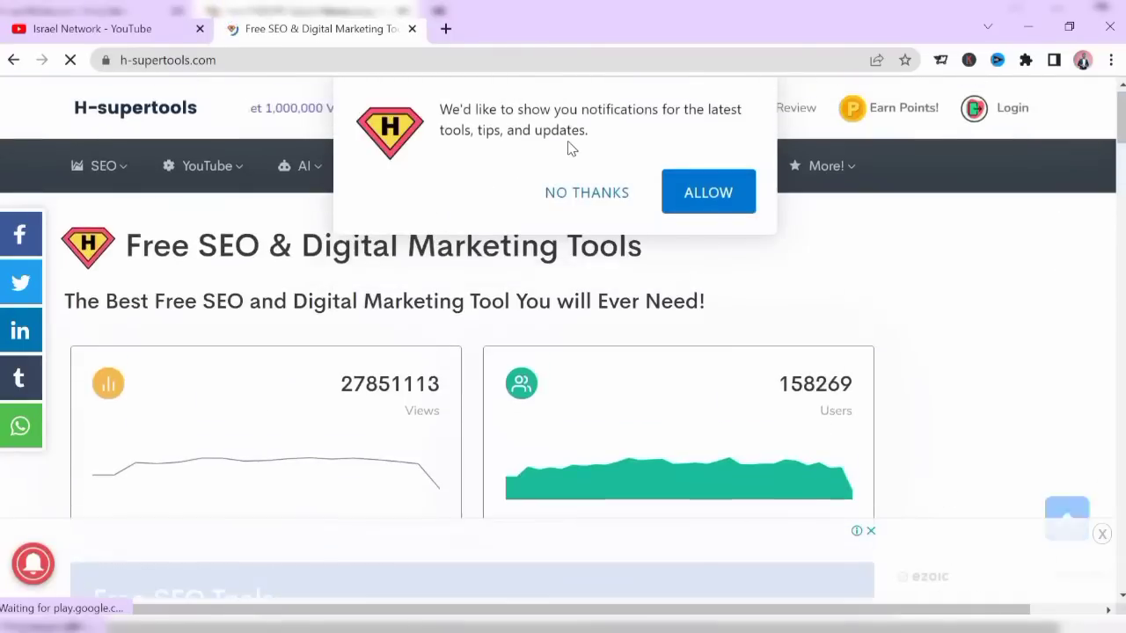
{"action": "left_click", "coordinate": [553, 191]}
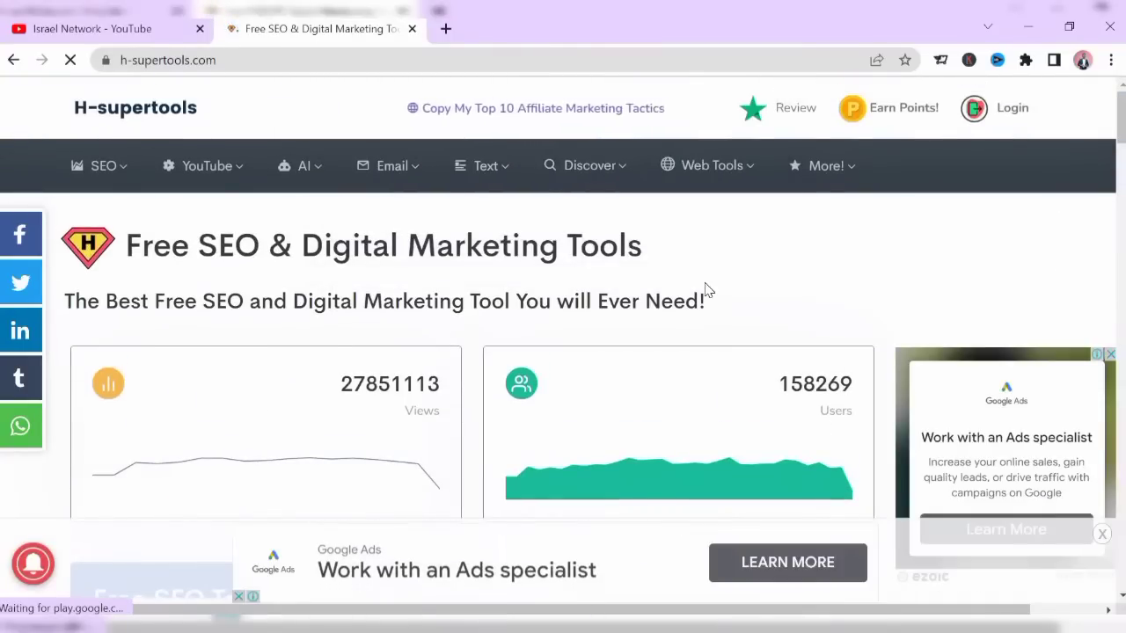
{"action": "left_click", "coordinate": [1017, 116]}
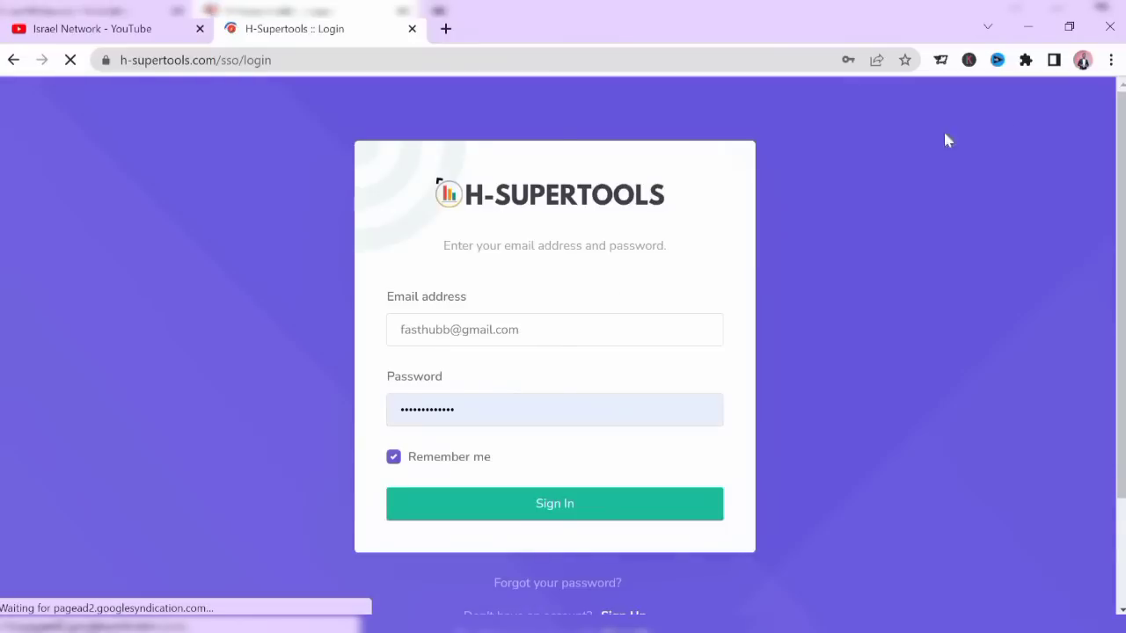
{"action": "left_click", "coordinate": [555, 504]}
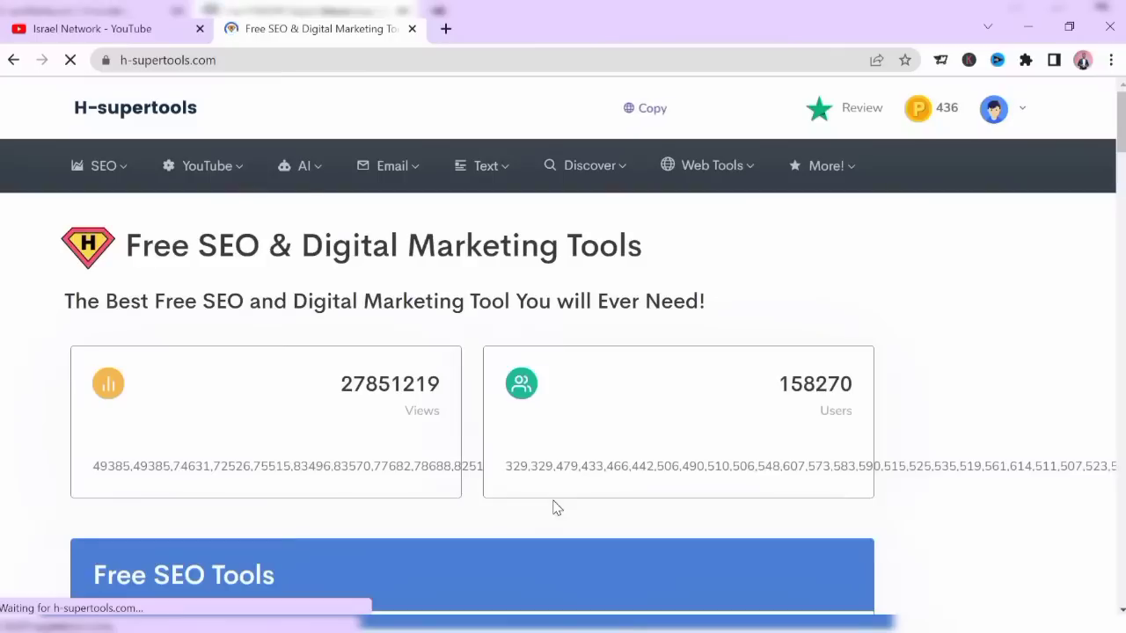
Open the Keyword Research Tool from the site's SEO tools
{"action": "mouse_move", "coordinate": [113, 175]}
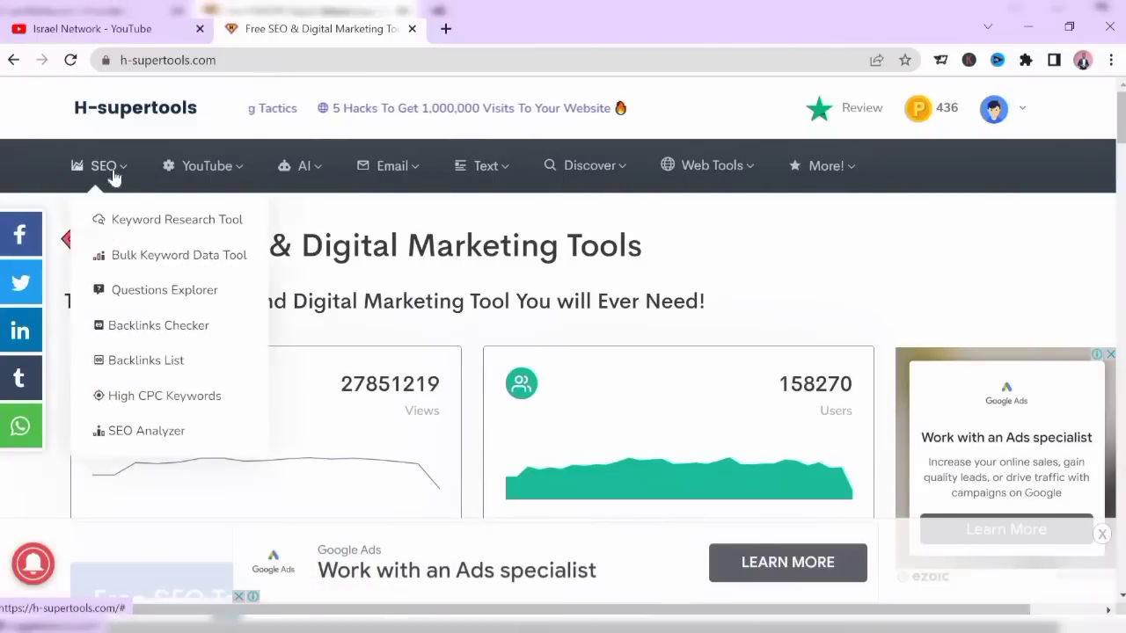
{"action": "left_click", "coordinate": [153, 224]}
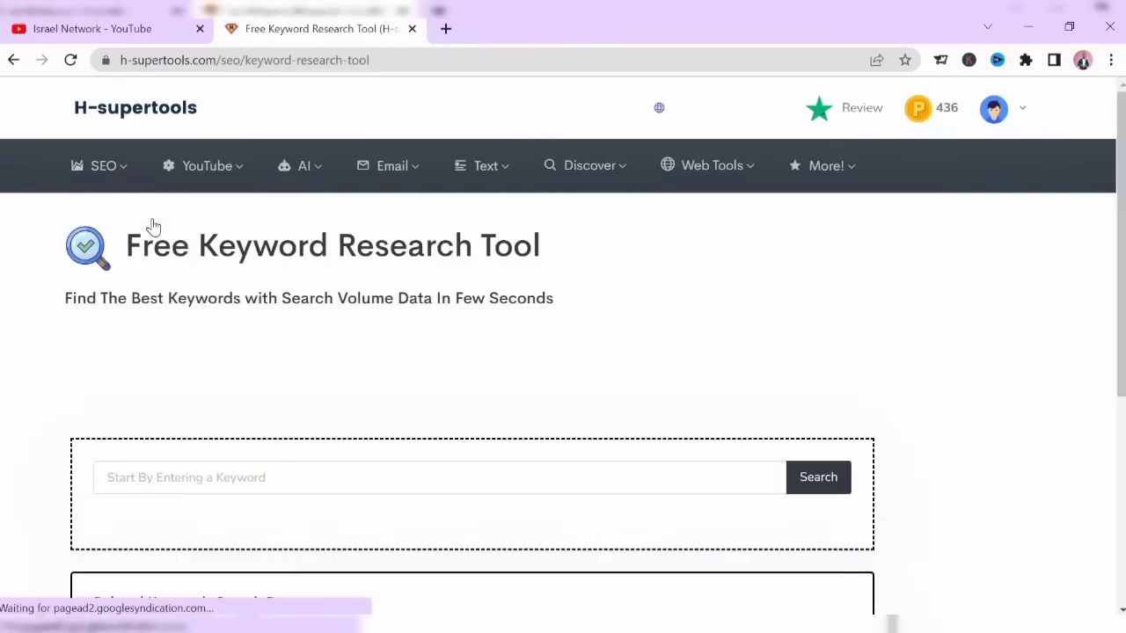
{"action": "scroll", "coordinate": [447, 298], "scroll_direction": "down", "scroll_amount": 3}
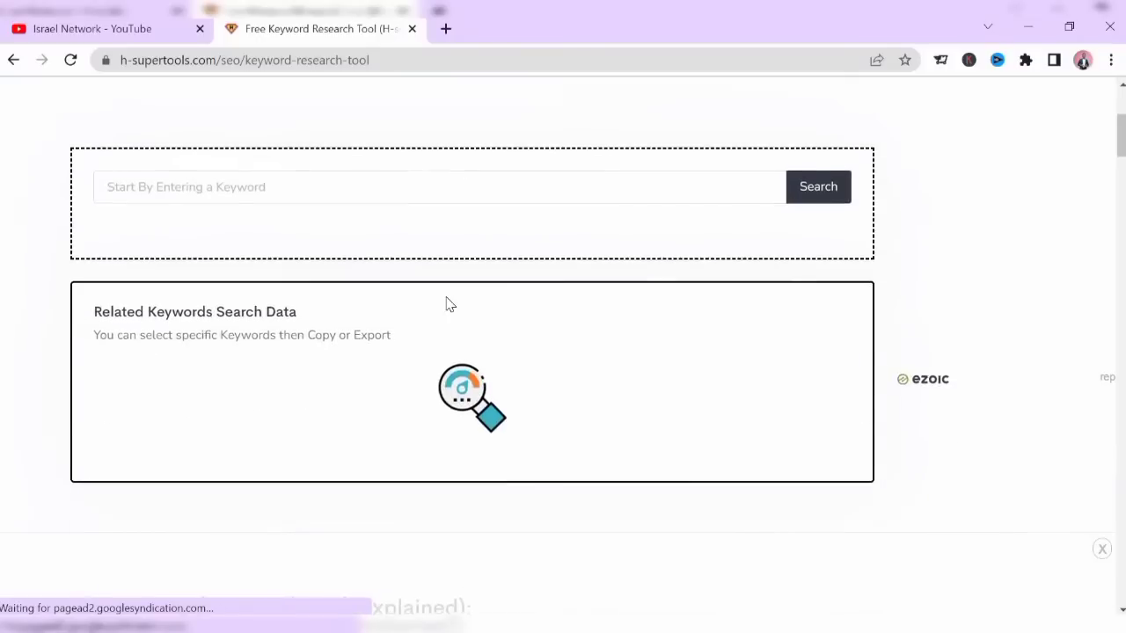
{"action": "scroll", "coordinate": [423, 313], "scroll_direction": "up", "scroll_amount": 2}
Run a keyword search for "how to make money online in nigeria", completing the reCAPTCHA check
{"action": "left_click", "coordinate": [385, 323]}
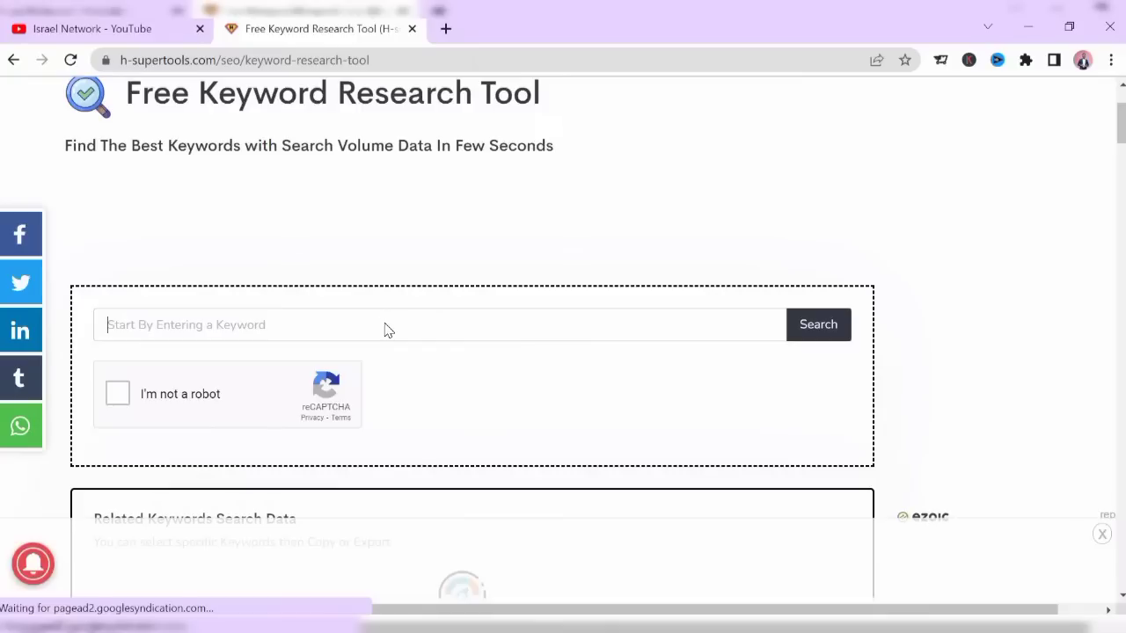
{"action": "type", "text": "how"}
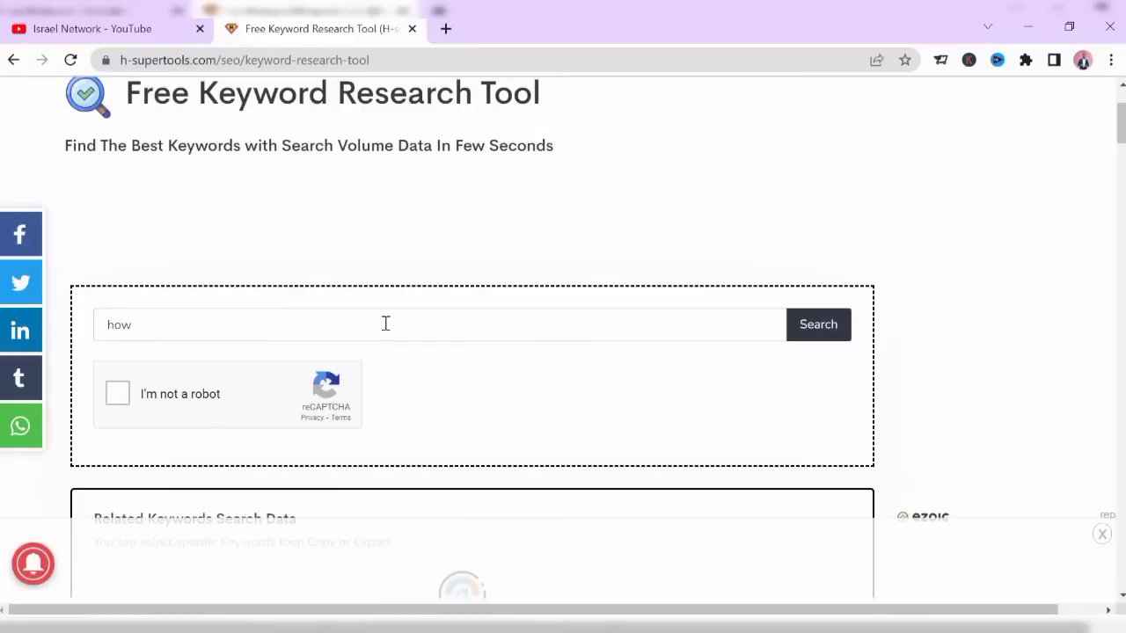
{"action": "type", "text": " ro to nm"}
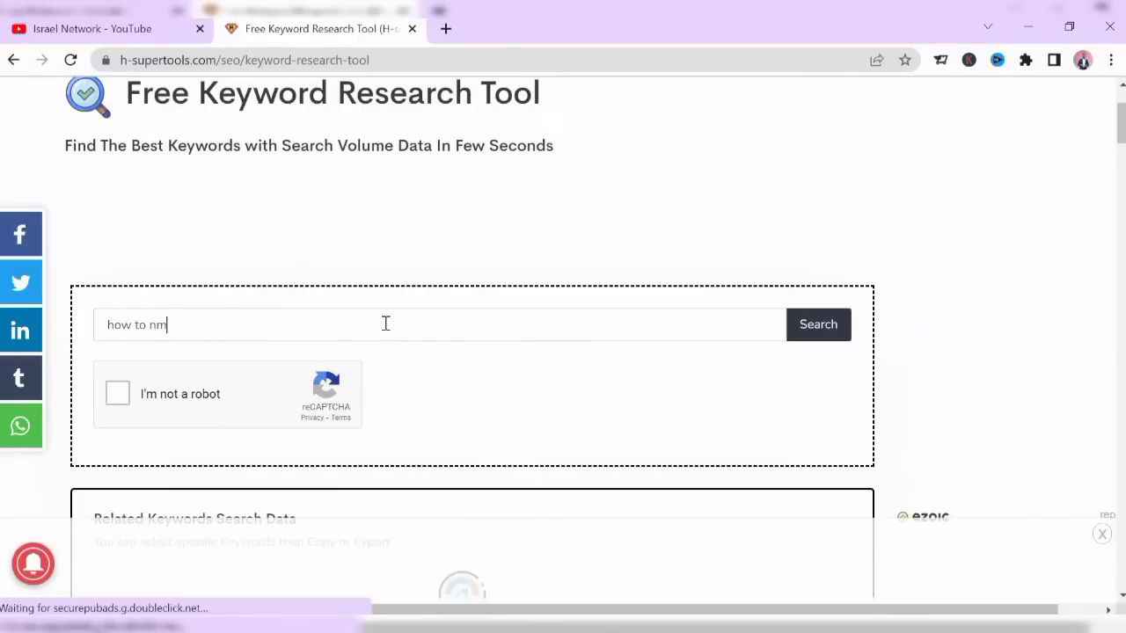
{"action": "key", "text": "BackSpace"}
{"action": "key", "text": "BackSpace"}
{"action": "type", "text": "make mo"}
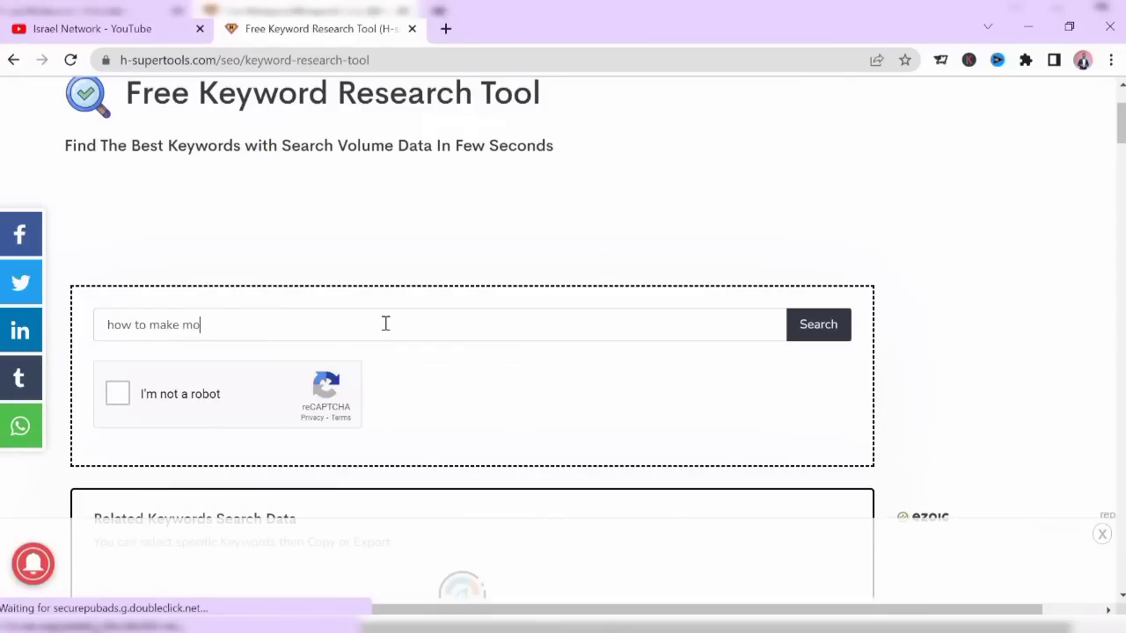
{"action": "type", "text": "ney onl"}
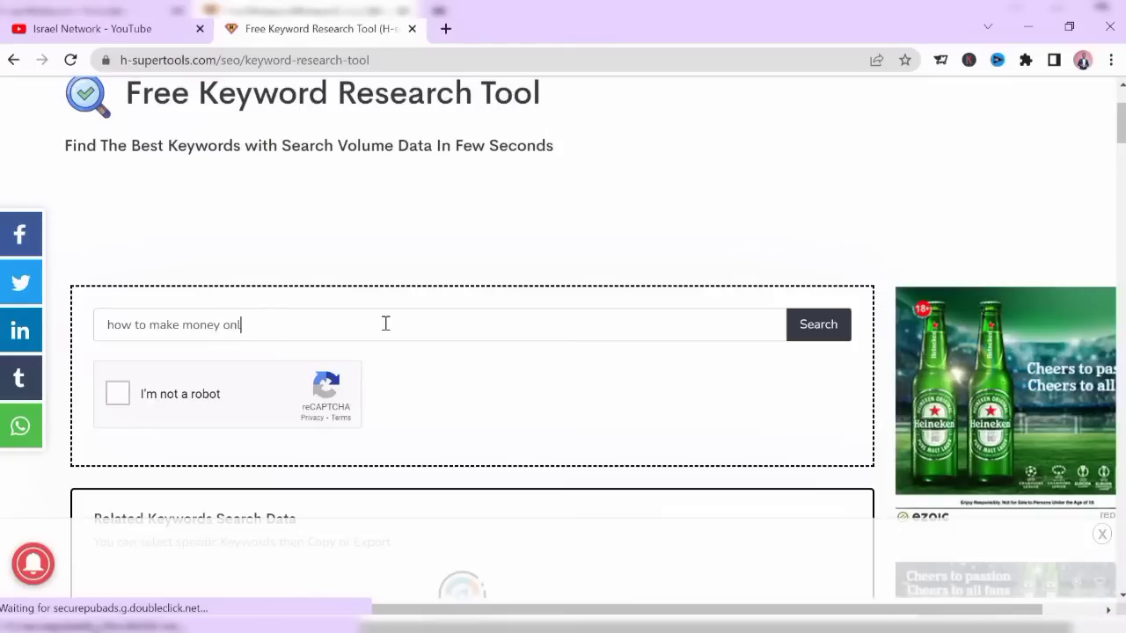
{"action": "type", "text": "ine in nig"}
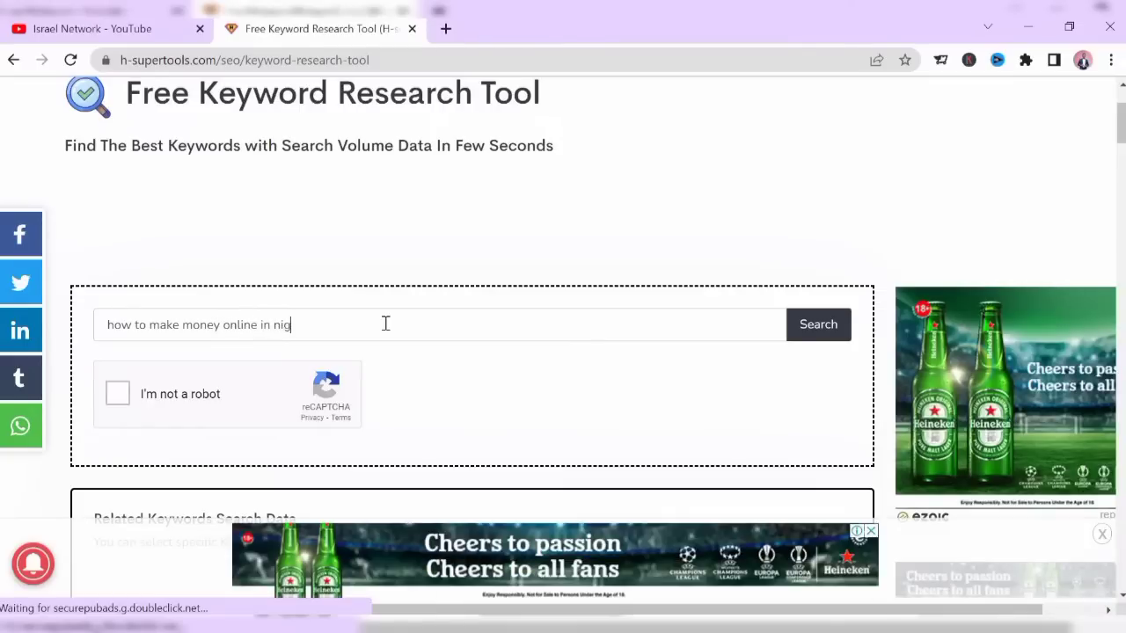
{"action": "type", "text": "eria"}
{"action": "left_click", "coordinate": [117, 397]}
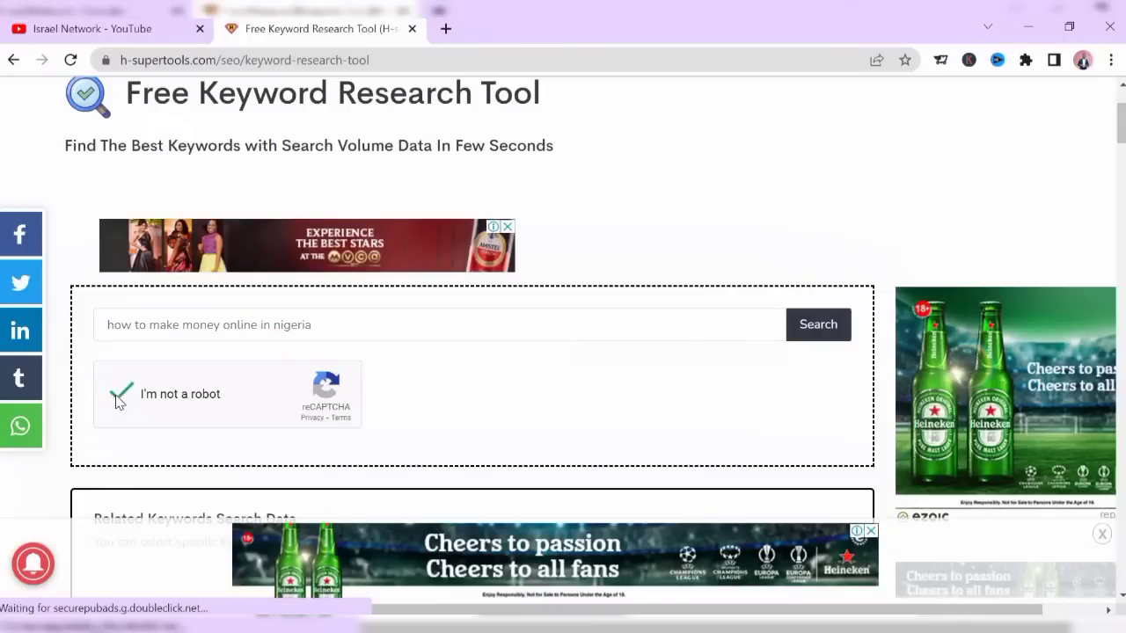
{"action": "left_click", "coordinate": [807, 331]}
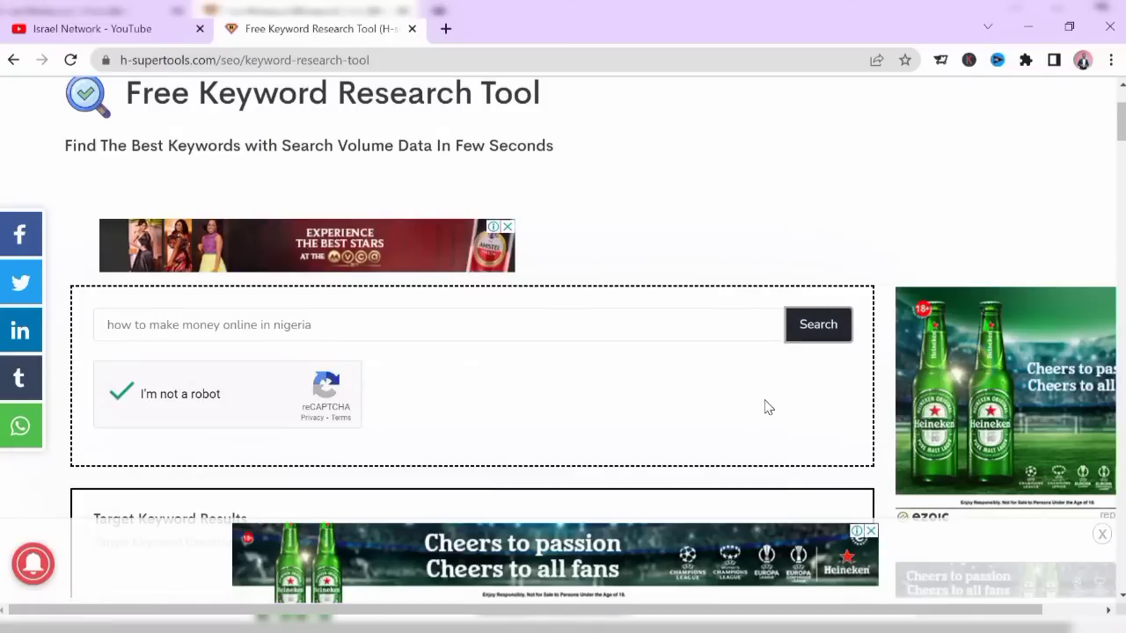
Examine the target keyword's metrics and compare the monthly volume, paid competition and CPC of the related keywords
{"action": "scroll", "coordinate": [764, 406], "scroll_direction": "down", "scroll_amount": 4}
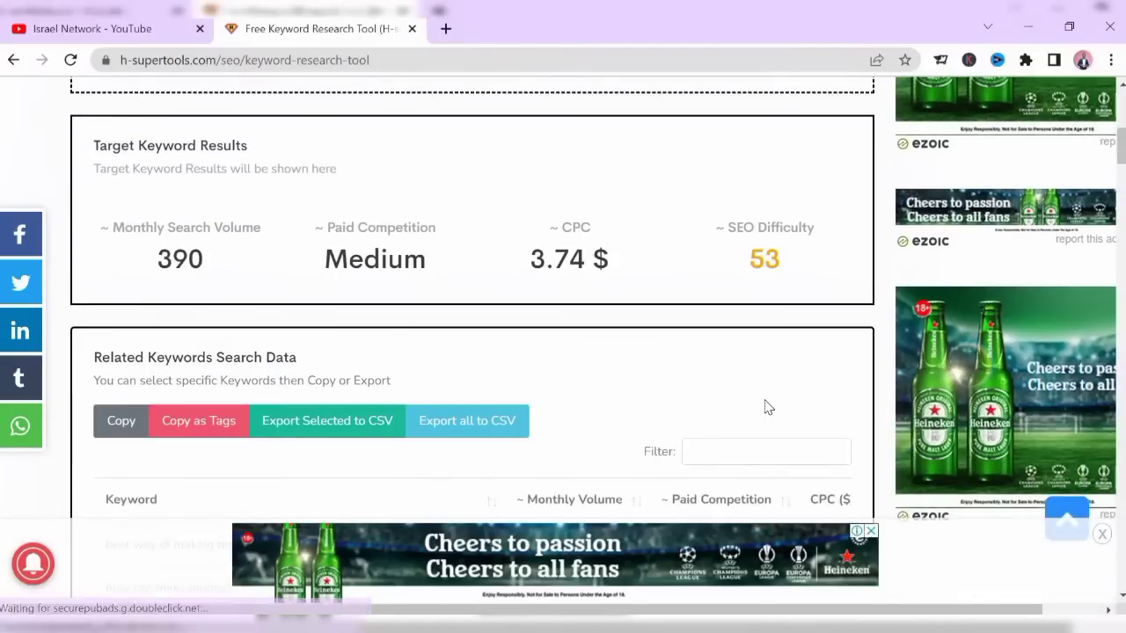
{"action": "scroll", "coordinate": [765, 406], "scroll_direction": "down", "scroll_amount": 5}
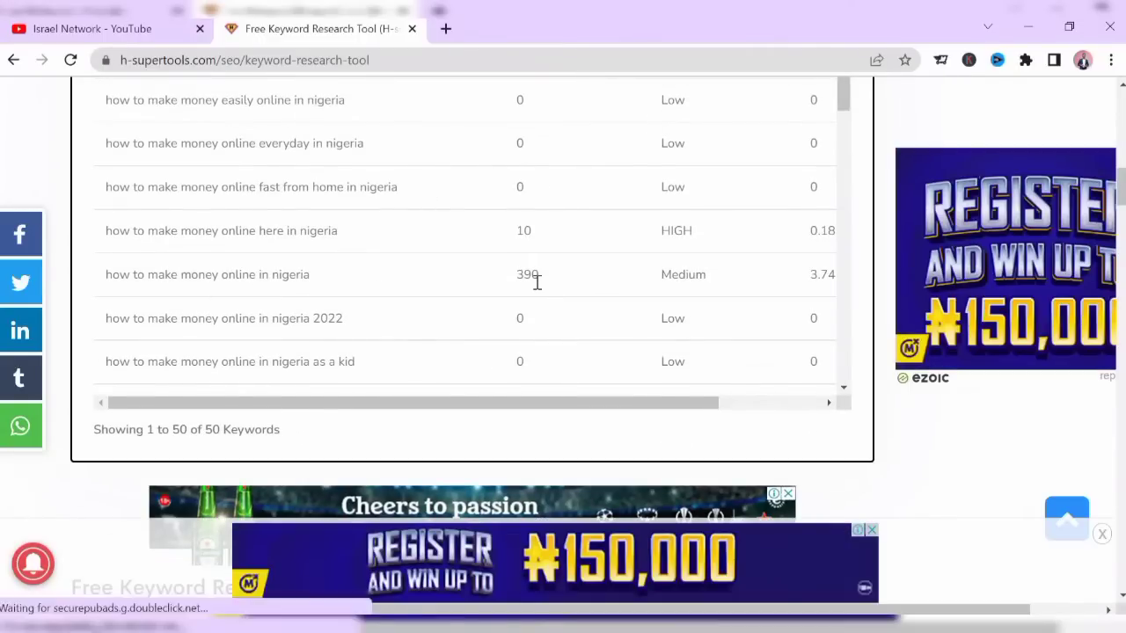
{"action": "scroll", "coordinate": [554, 350], "scroll_direction": "down", "scroll_amount": 3}
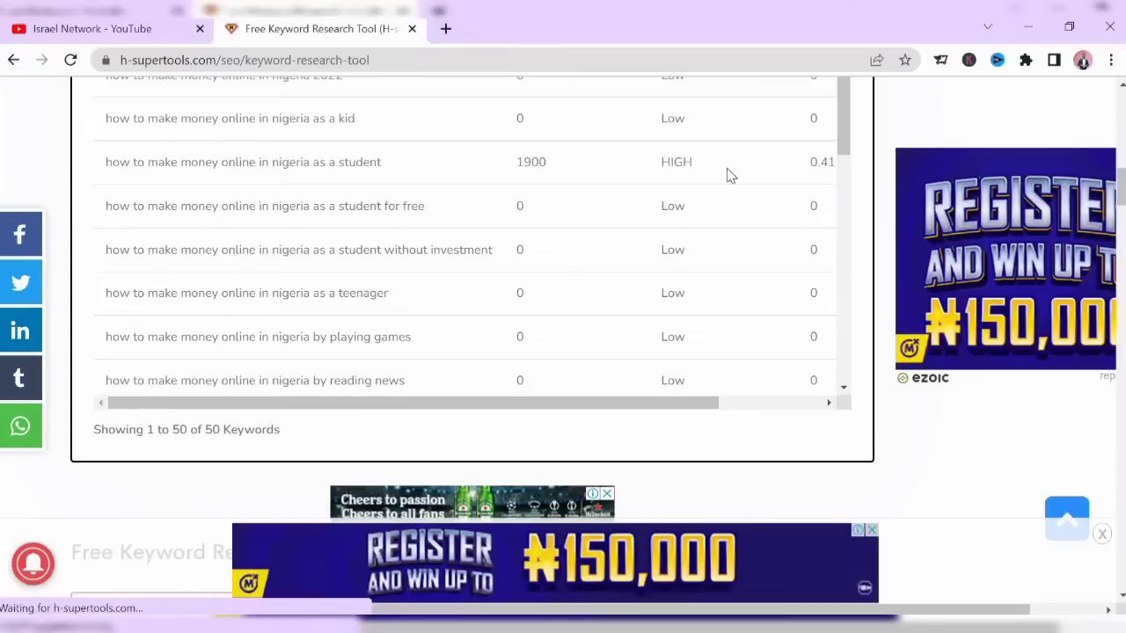
{"action": "scroll", "coordinate": [909, 480], "scroll_direction": "up", "scroll_amount": 4}
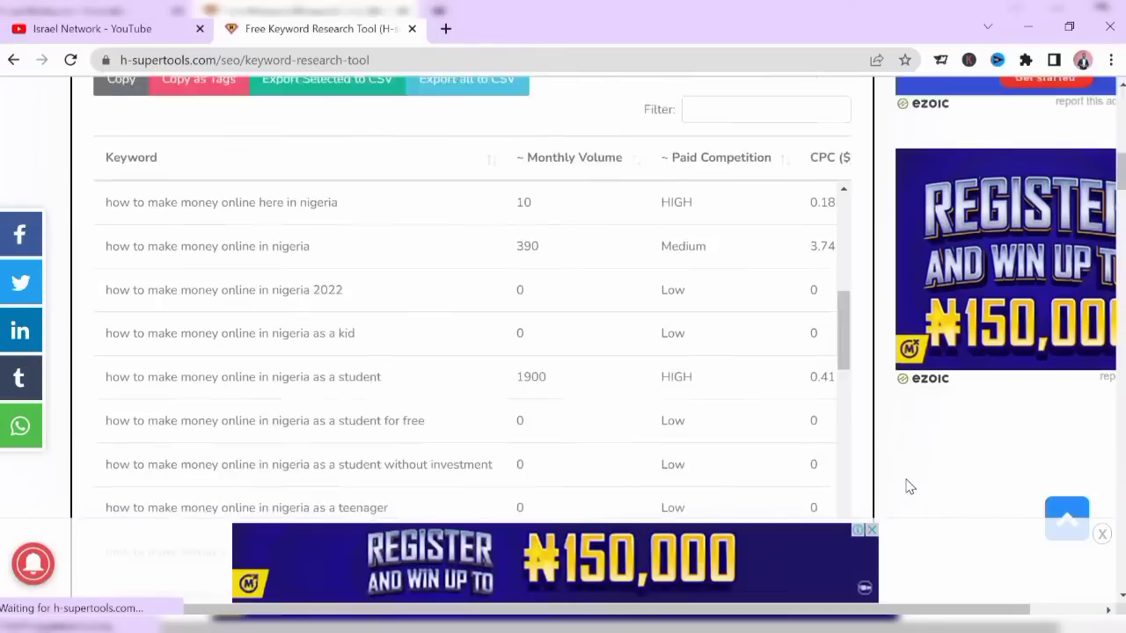
{"action": "left_click_drag", "start_coordinate": [849, 446], "coordinate": [846, 343]}
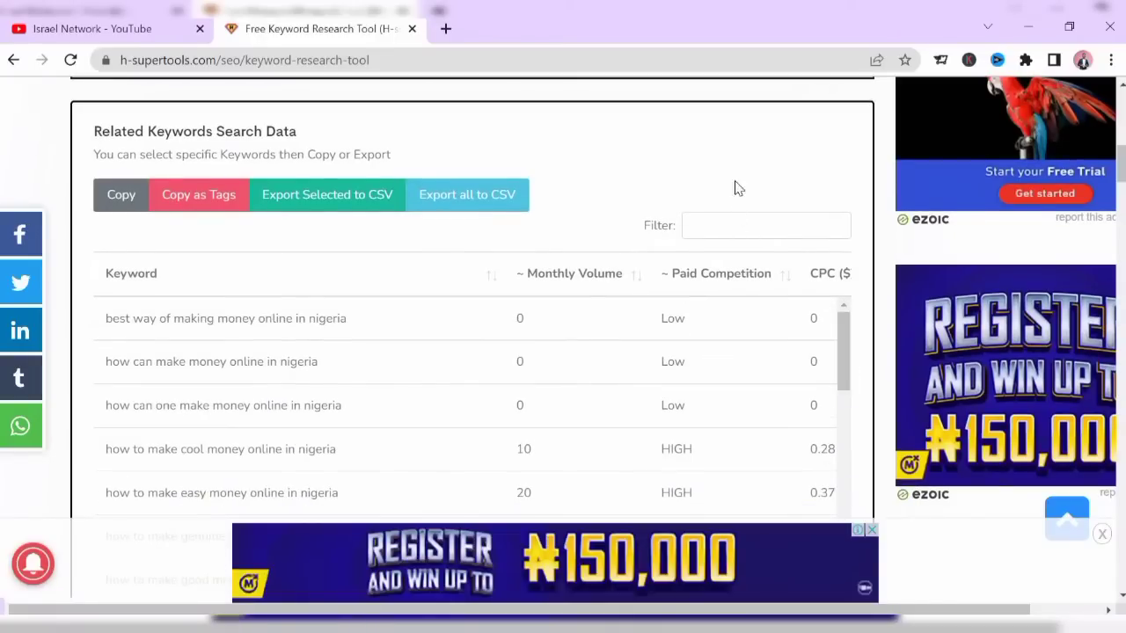
{"action": "scroll", "coordinate": [737, 178], "scroll_direction": "up", "scroll_amount": 4}
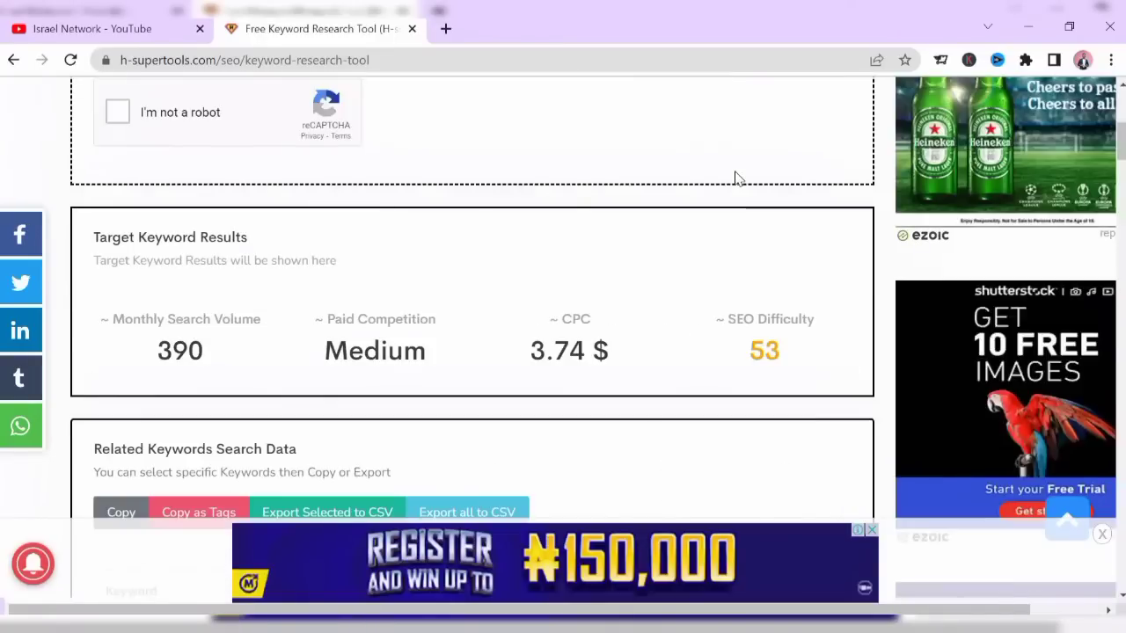
{"action": "scroll", "coordinate": [737, 177], "scroll_direction": "down", "scroll_amount": 4}
{"action": "scroll", "coordinate": [737, 178], "scroll_direction": "down", "scroll_amount": 4}
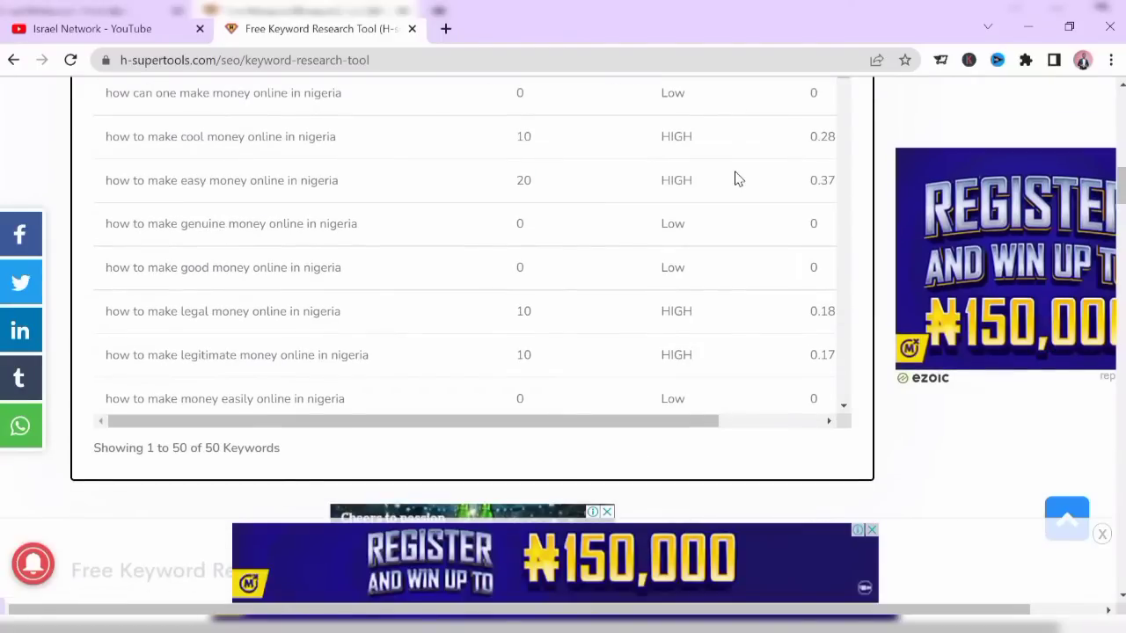
{"action": "scroll", "coordinate": [737, 178], "scroll_direction": "up", "scroll_amount": 2}
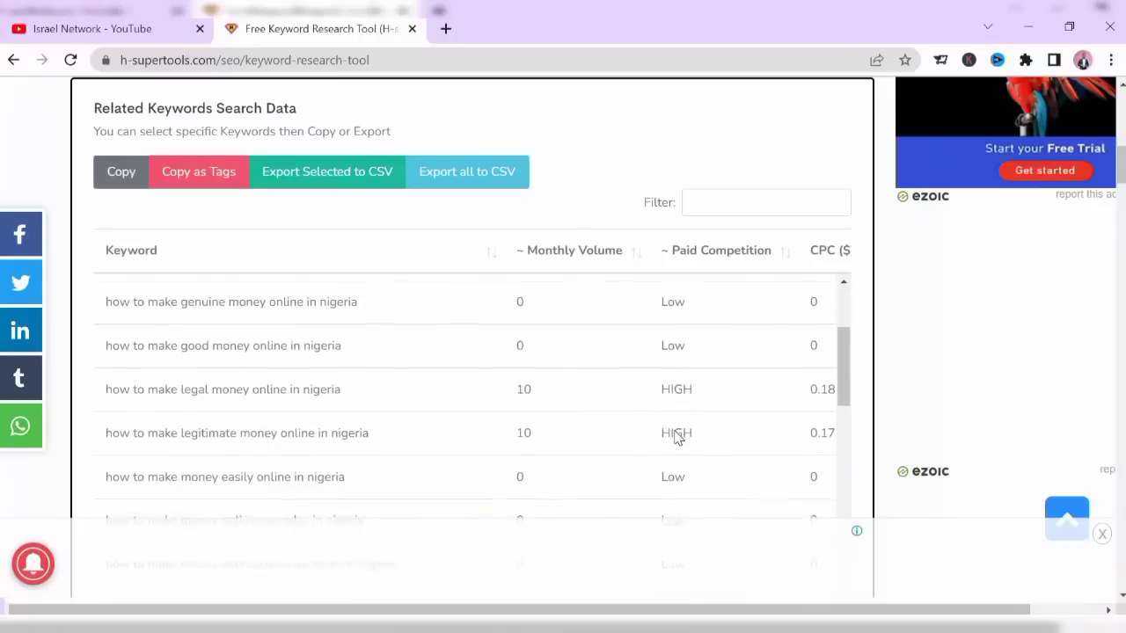
{"action": "scroll", "coordinate": [677, 437], "scroll_direction": "down", "scroll_amount": 2}
{"action": "scroll", "coordinate": [677, 437], "scroll_direction": "down", "scroll_amount": 3}
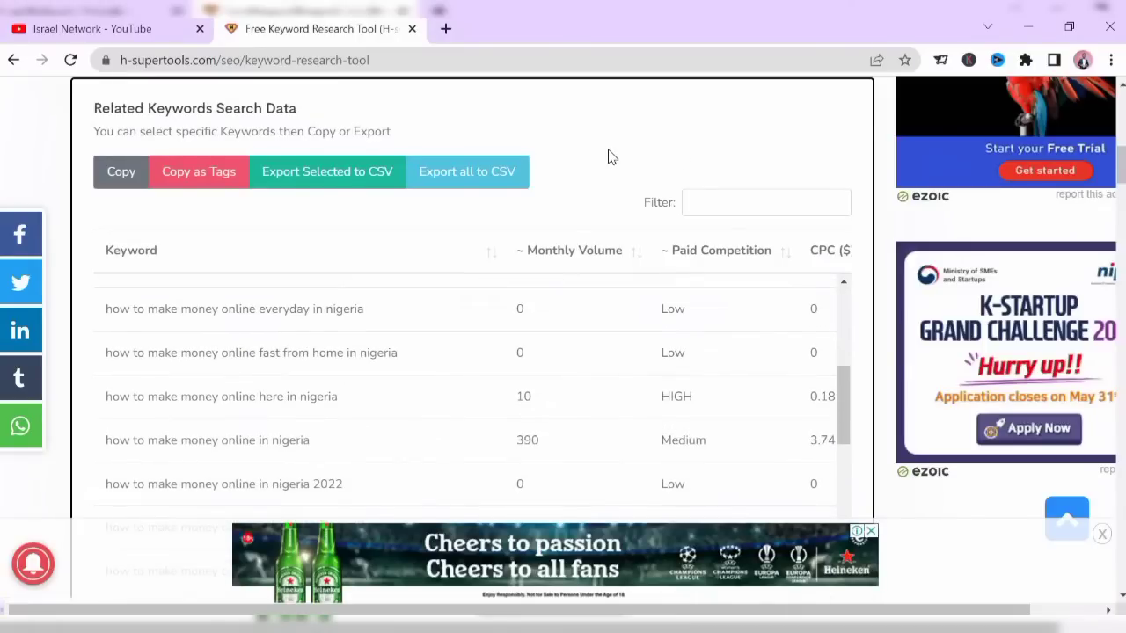
{"action": "scroll", "coordinate": [532, 380], "scroll_direction": "down", "scroll_amount": 2}
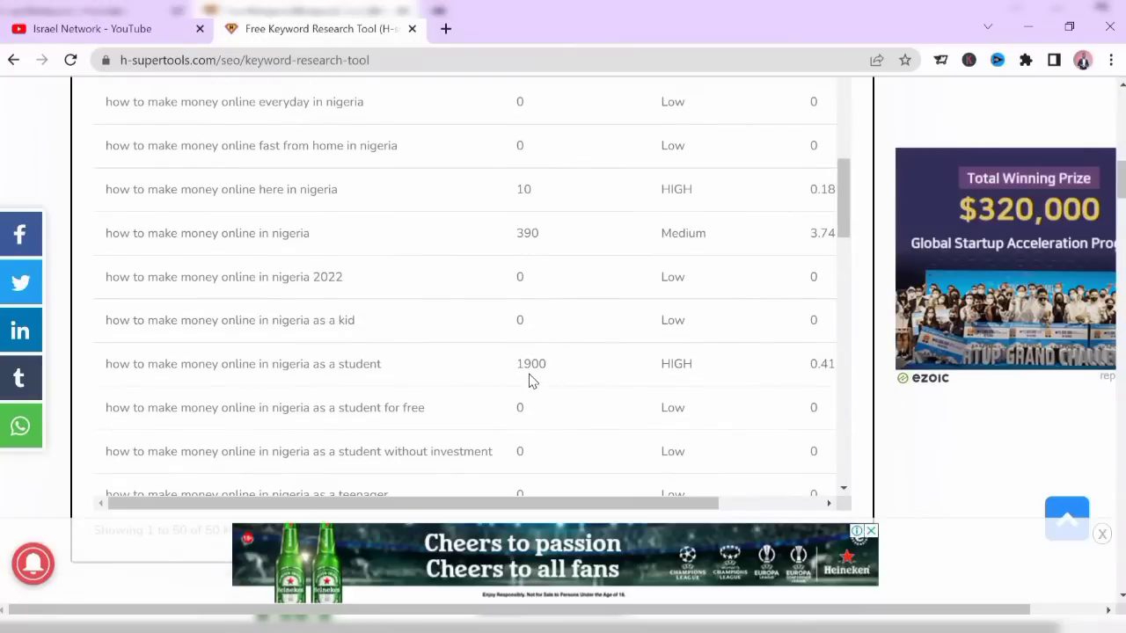
{"action": "scroll", "coordinate": [531, 379], "scroll_direction": "down", "scroll_amount": 1}
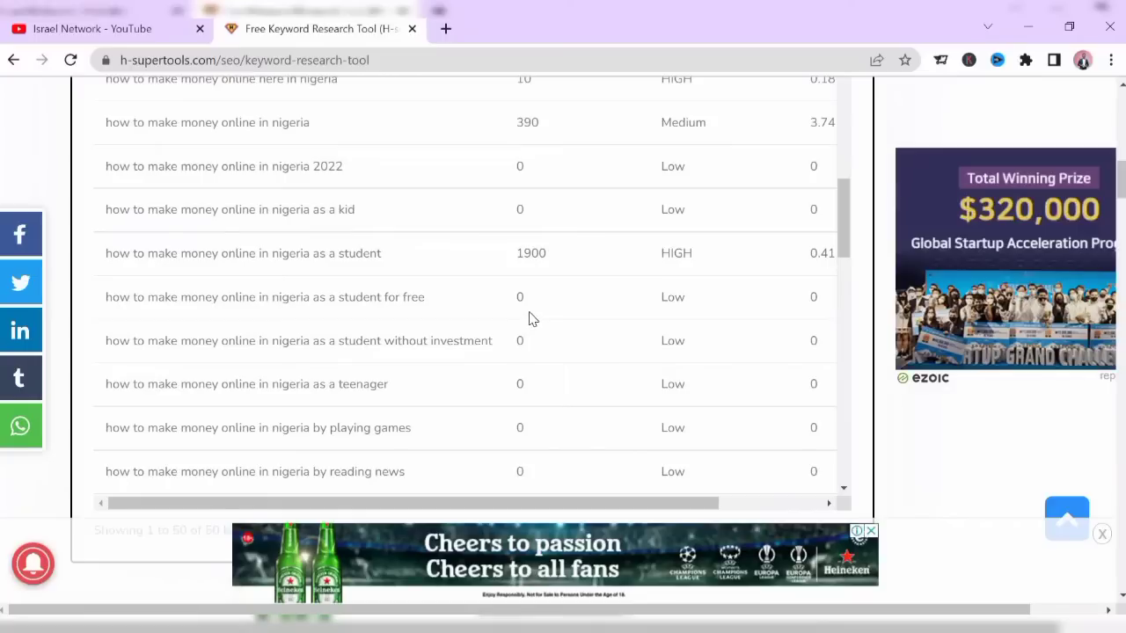
{"action": "scroll", "coordinate": [526, 315], "scroll_direction": "down", "scroll_amount": 5}
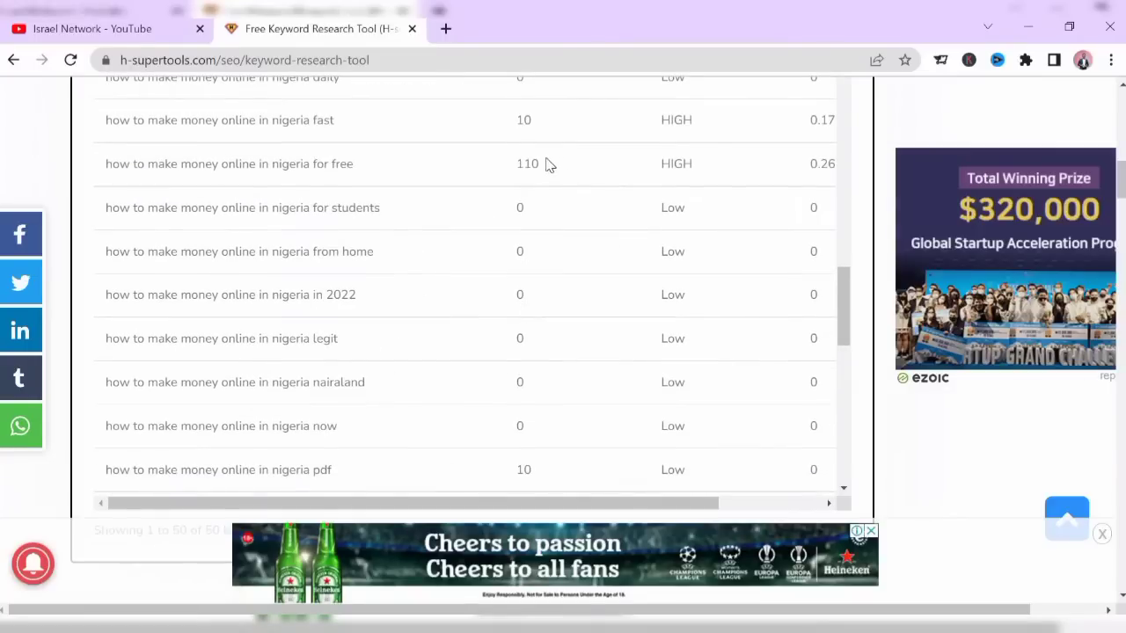
{"action": "scroll", "coordinate": [543, 170], "scroll_direction": "down", "scroll_amount": 2}
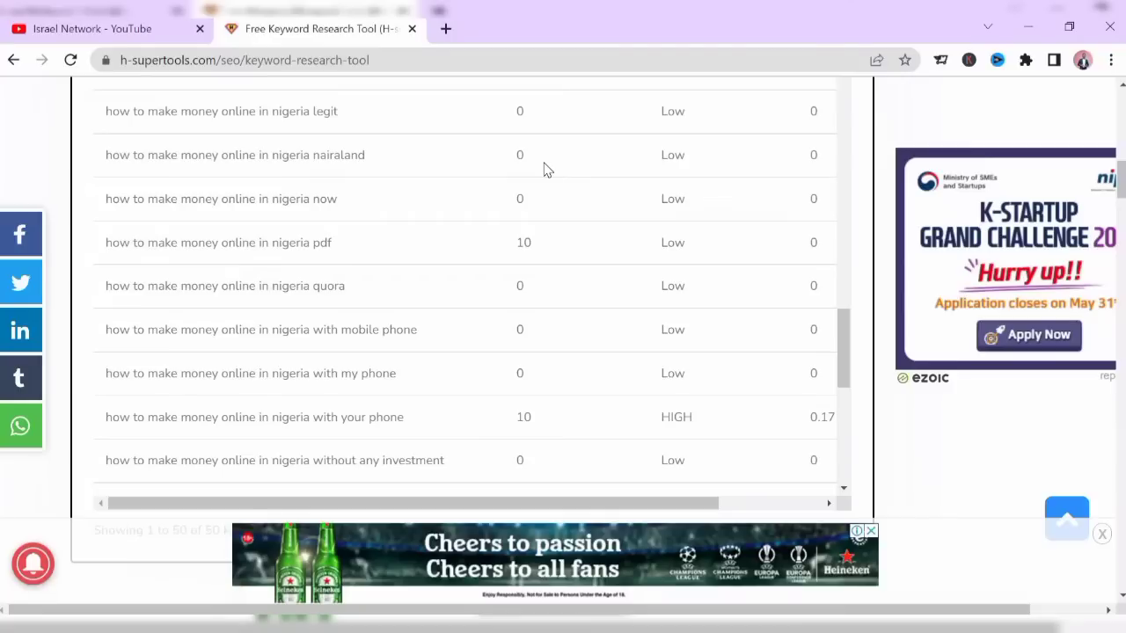
Recheck the target keyword's results, copy the keyword, and search Google for "how to make money online in nigeria" in a new tab
{"action": "scroll", "coordinate": [967, 446], "scroll_direction": "up", "scroll_amount": 3}
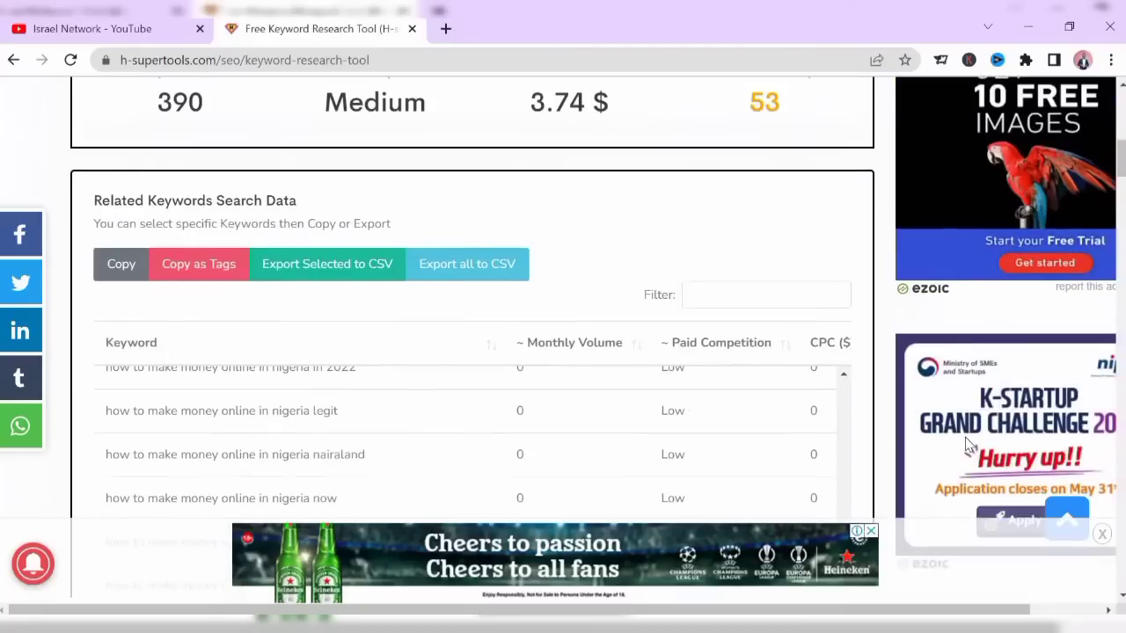
{"action": "scroll", "coordinate": [663, 262], "scroll_direction": "up", "scroll_amount": 3}
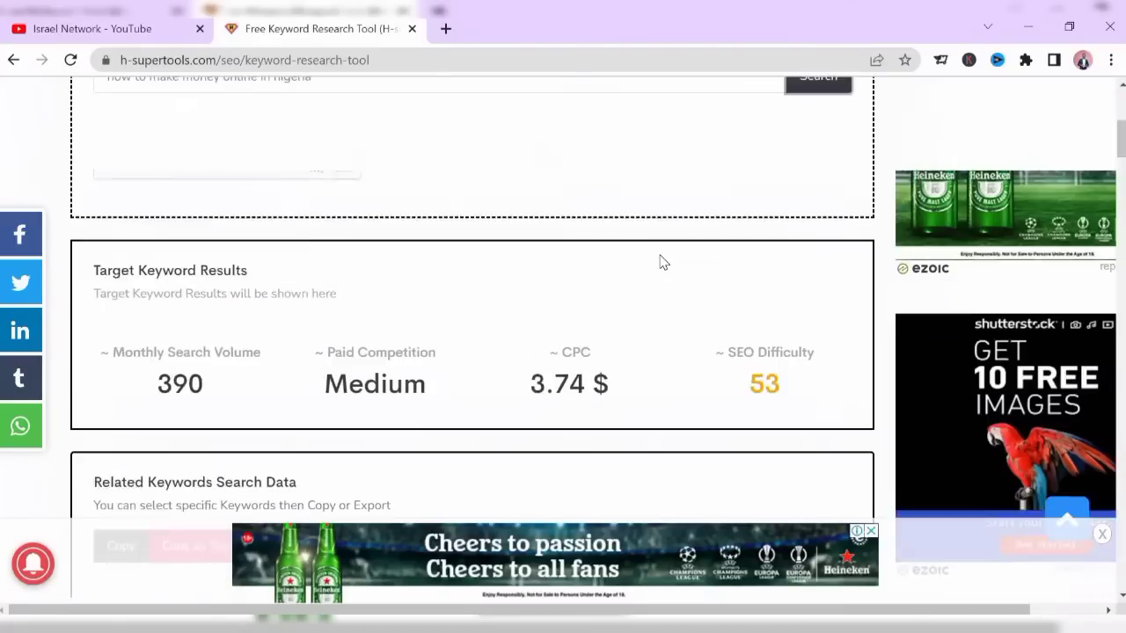
{"action": "scroll", "coordinate": [663, 262], "scroll_direction": "up", "scroll_amount": 3}
{"action": "left_click", "coordinate": [355, 389]}
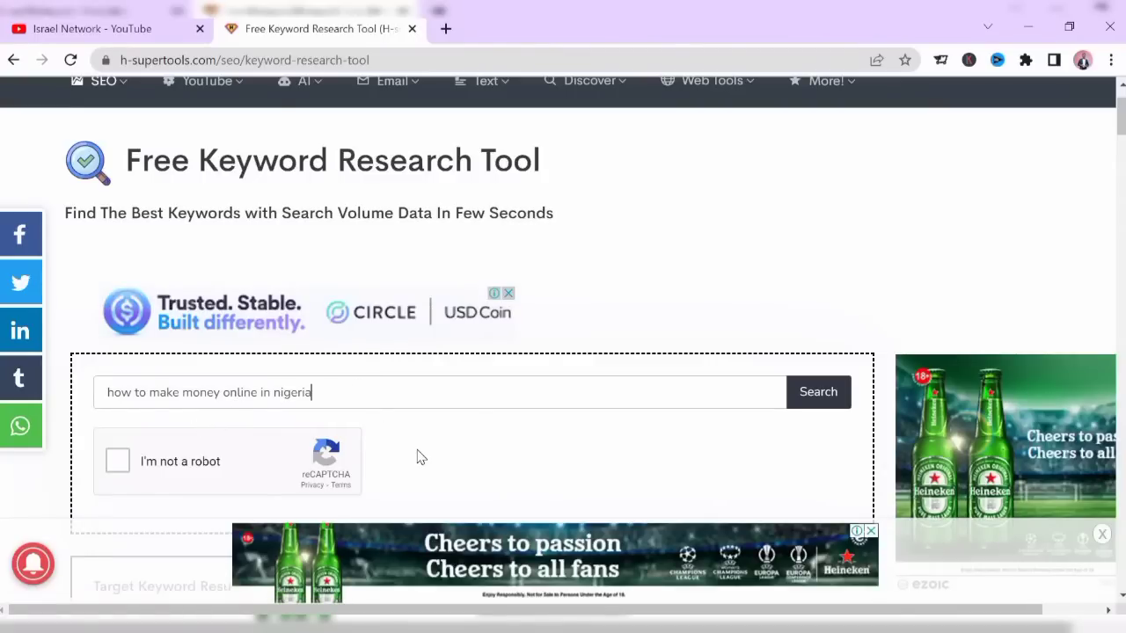
{"action": "scroll", "coordinate": [417, 457], "scroll_direction": "down", "scroll_amount": 5}
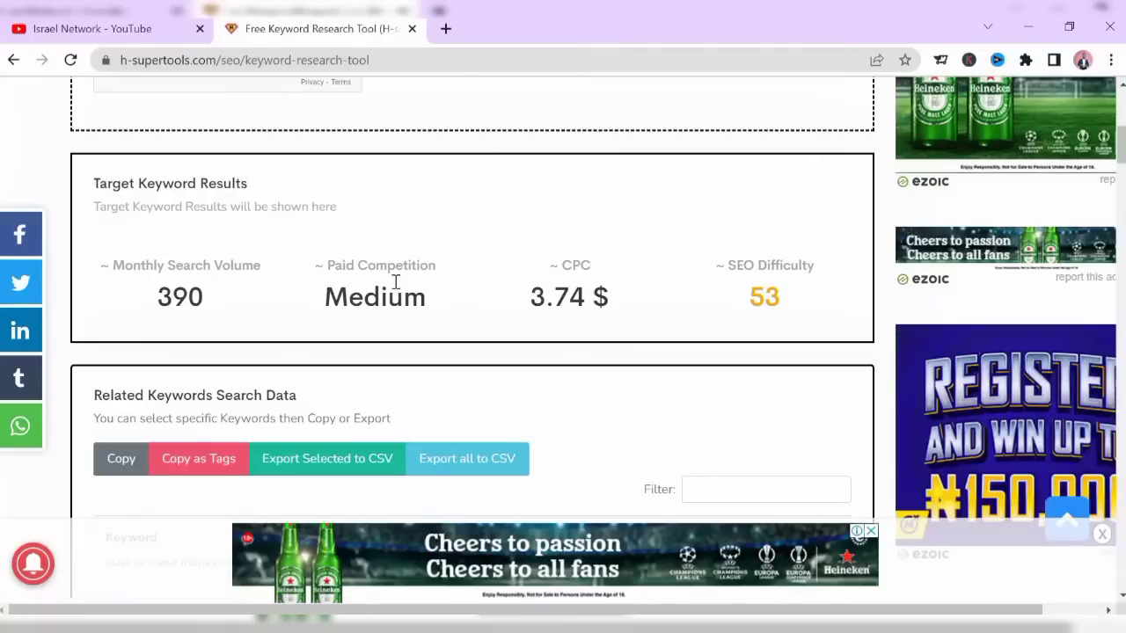
{"action": "scroll", "coordinate": [396, 281], "scroll_direction": "up", "scroll_amount": 5}
{"action": "triple_click", "coordinate": [346, 476]}
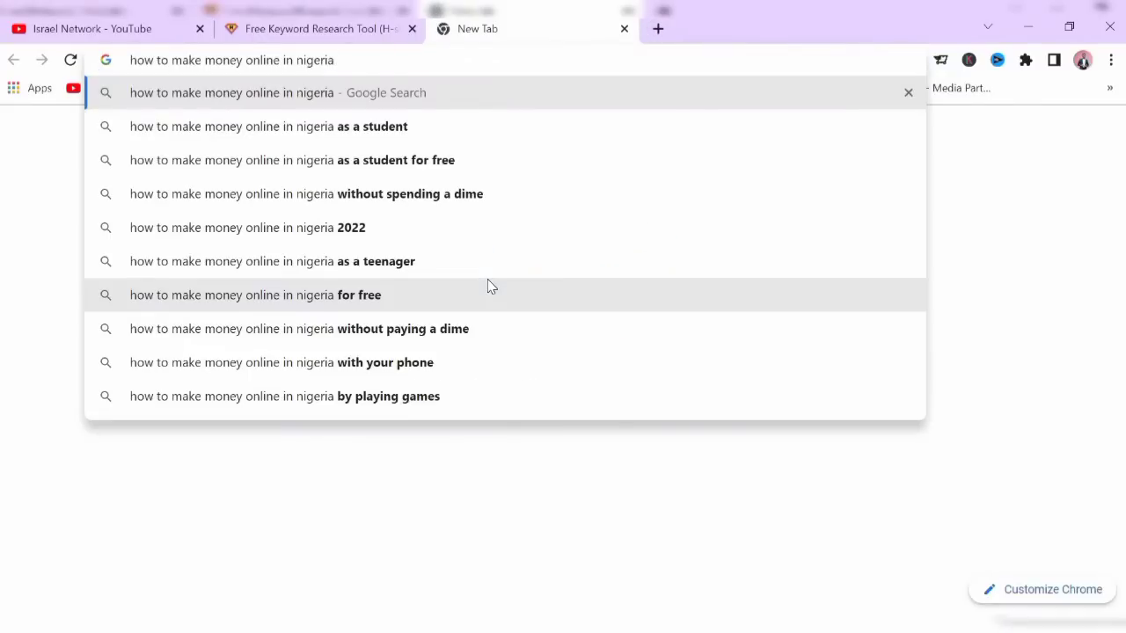
{"action": "key", "text": "Return"}
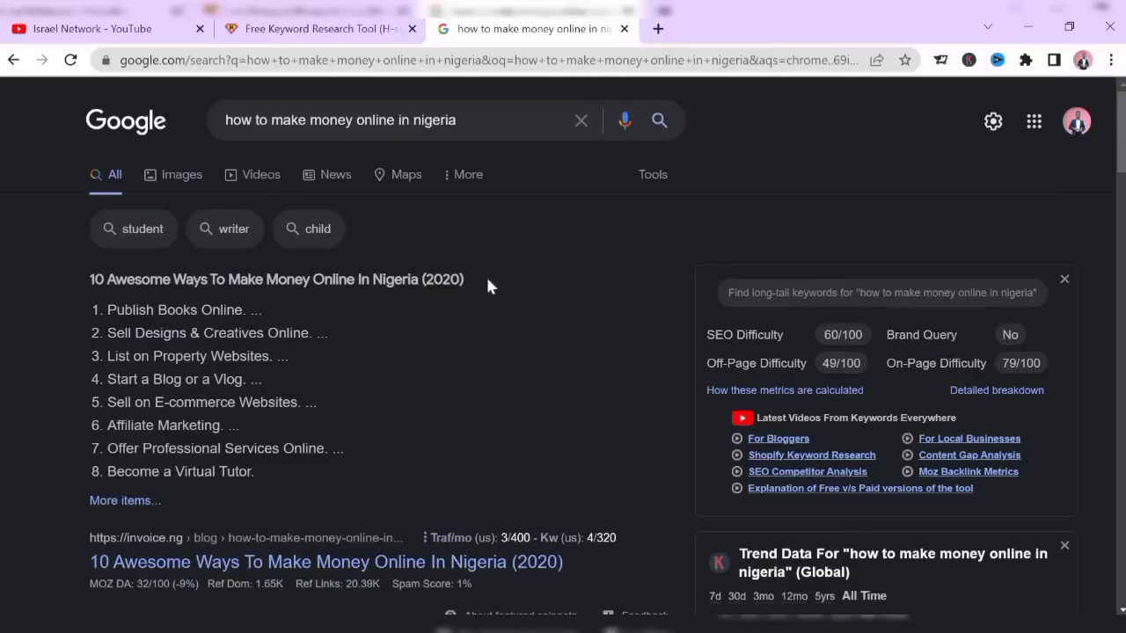
Examine the first page of Google results for the keyword, including the competing articles, videos and related searches
{"action": "scroll", "coordinate": [526, 388], "scroll_direction": "down", "scroll_amount": 2}
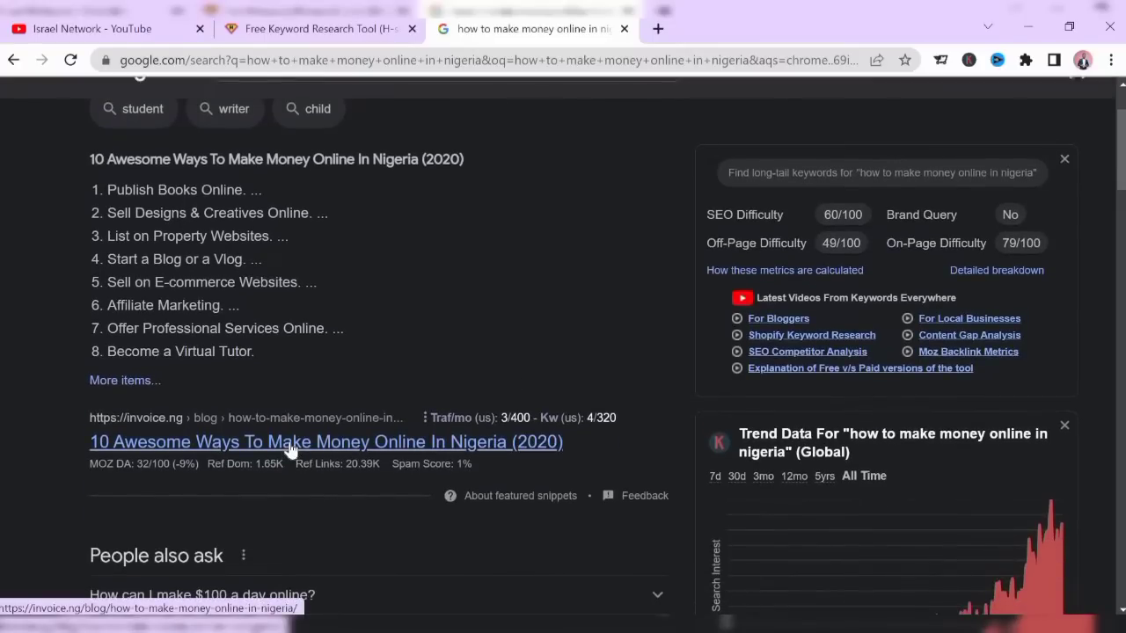
{"action": "scroll", "coordinate": [291, 448], "scroll_direction": "down", "scroll_amount": 8}
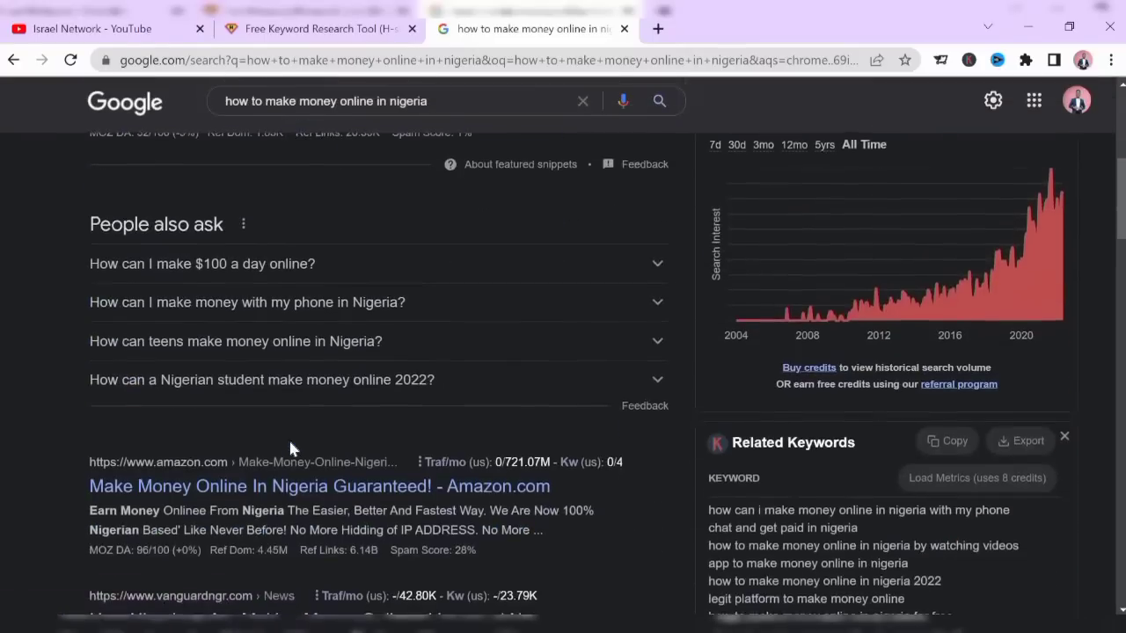
{"action": "scroll", "coordinate": [290, 448], "scroll_direction": "down", "scroll_amount": 3}
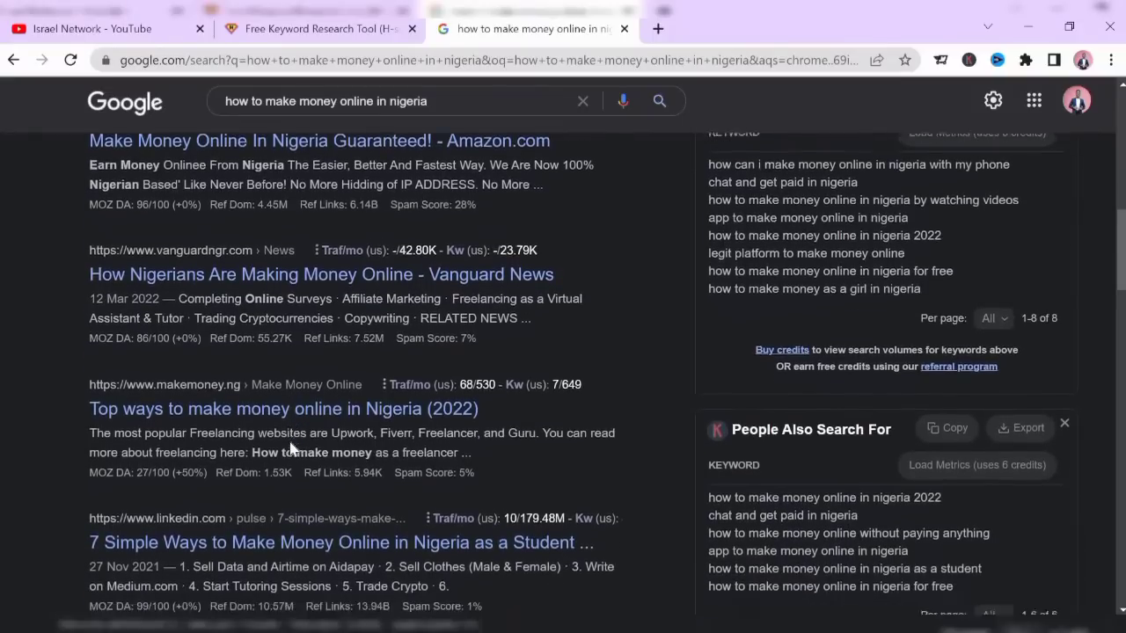
{"action": "scroll", "coordinate": [291, 448], "scroll_direction": "down", "scroll_amount": 3}
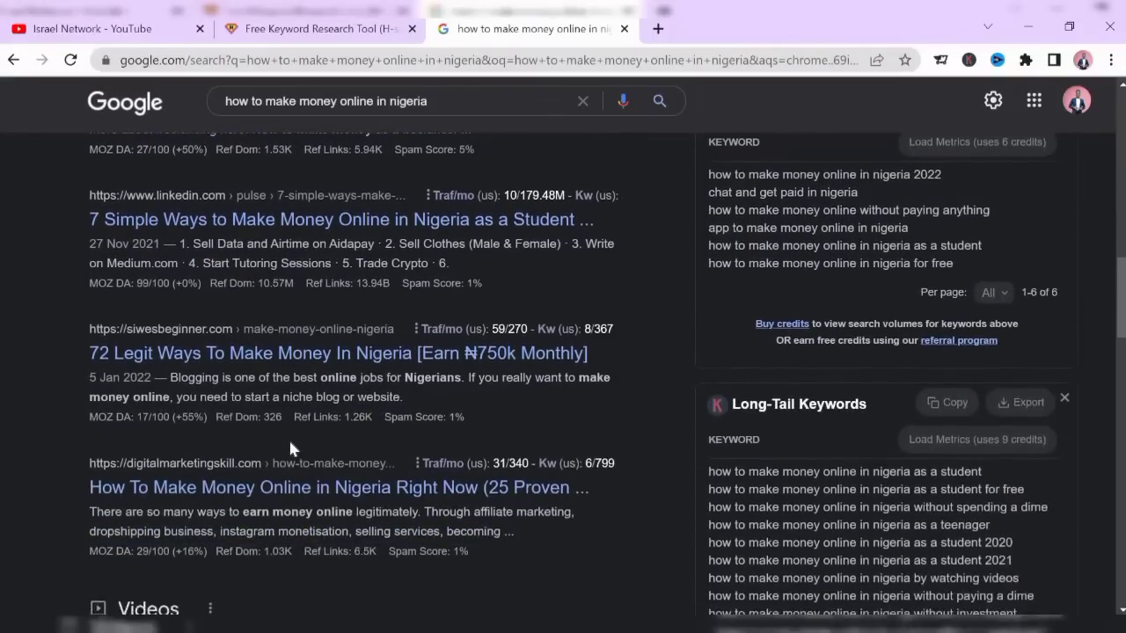
{"action": "scroll", "coordinate": [290, 449], "scroll_direction": "up", "scroll_amount": 9}
{"action": "scroll", "coordinate": [290, 448], "scroll_direction": "up", "scroll_amount": 5}
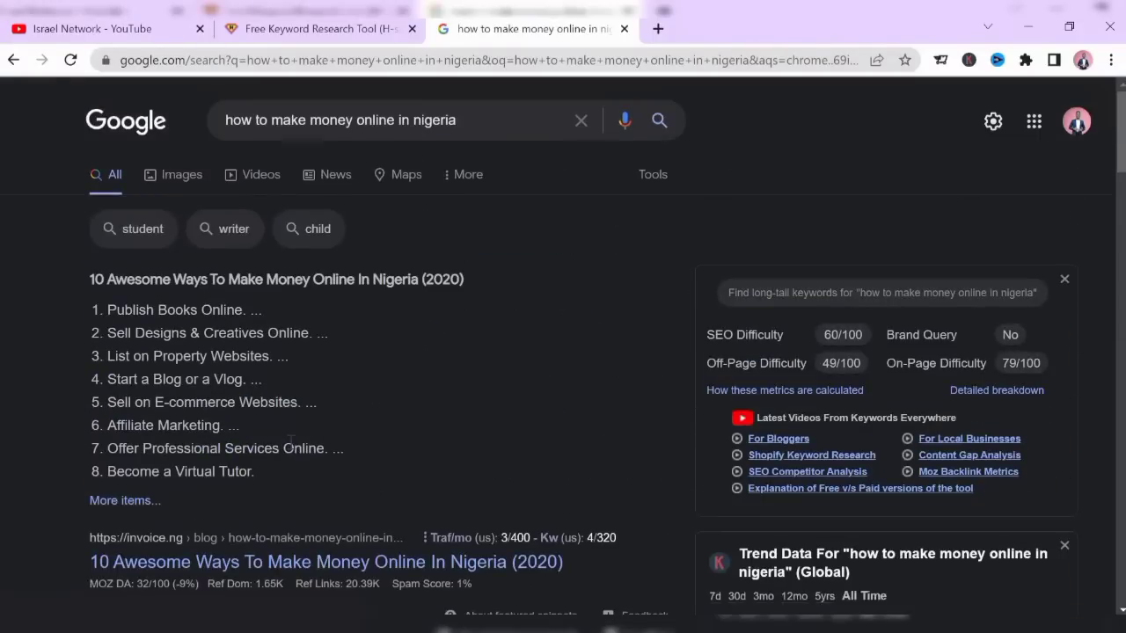
{"action": "scroll", "coordinate": [291, 444], "scroll_direction": "down", "scroll_amount": 15}
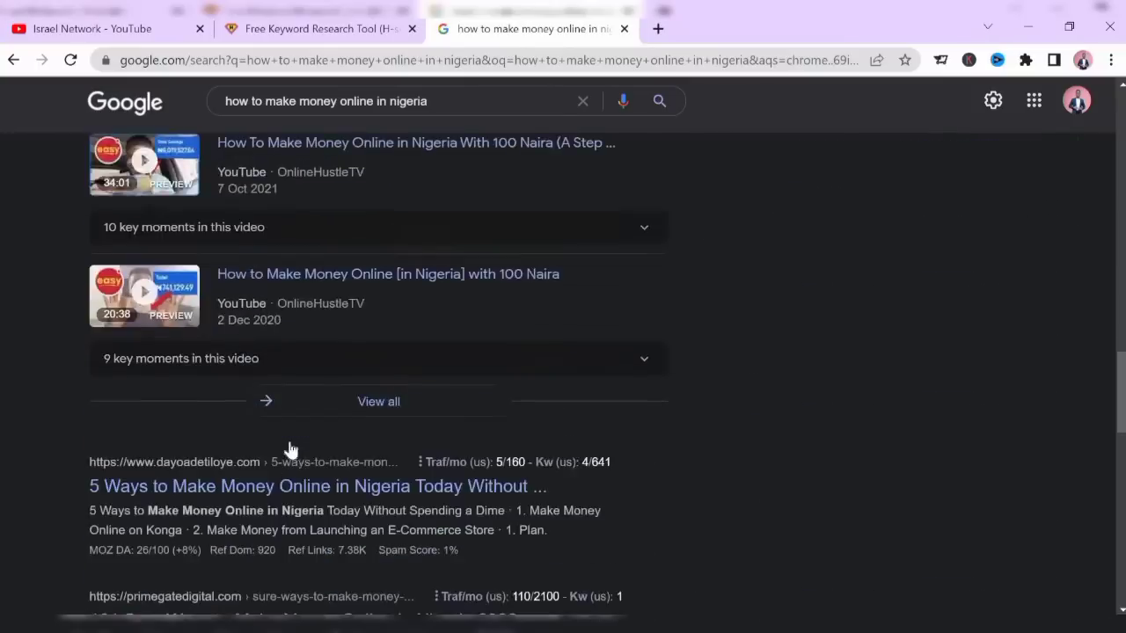
{"action": "scroll", "coordinate": [291, 450], "scroll_direction": "down", "scroll_amount": 10}
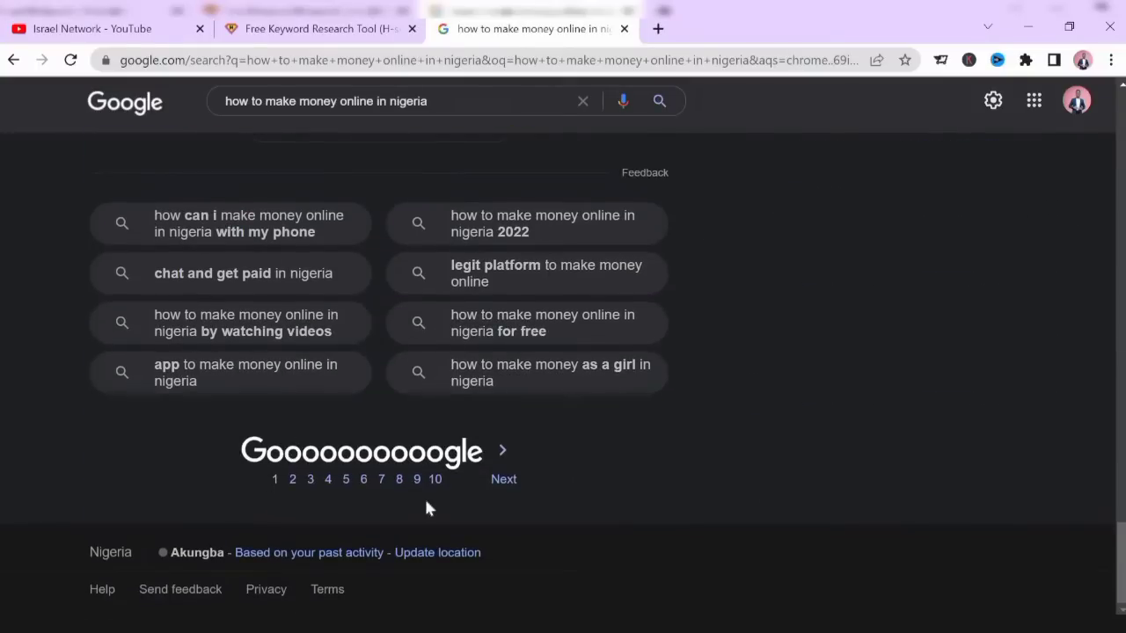
{"action": "scroll", "coordinate": [948, 323], "scroll_direction": "up", "scroll_amount": 20}
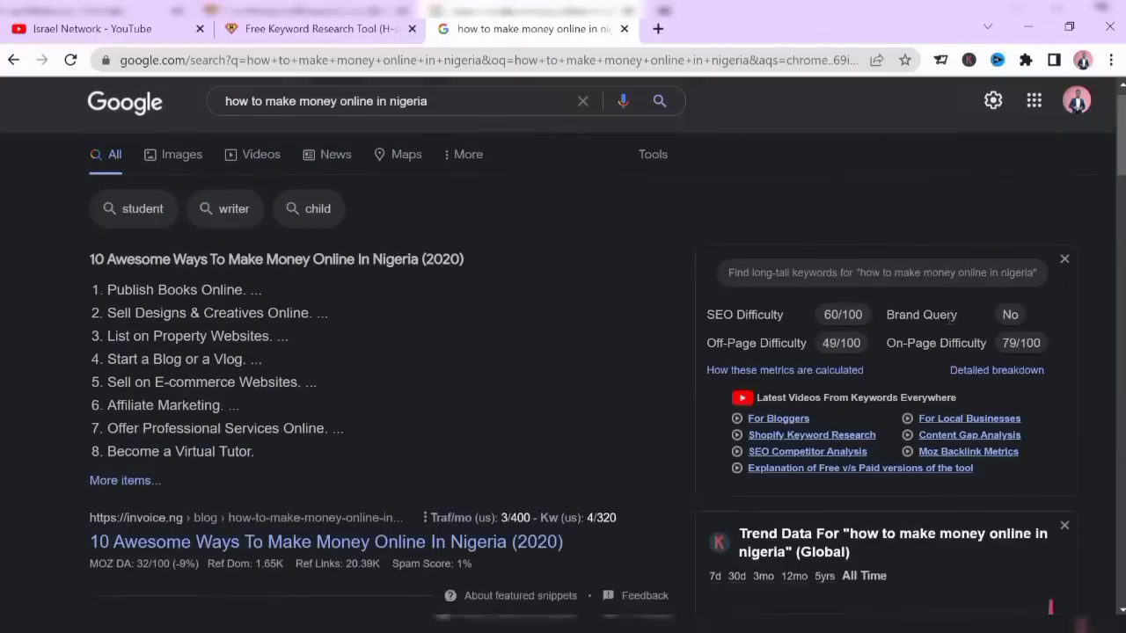
Open the invoice.ng article "10 Awesome Ways To Make Money Online In Nigeria (2020)" in a new tab and close the Keyword Research Tool page
{"action": "scroll", "coordinate": [533, 472], "scroll_direction": "down", "scroll_amount": 2}
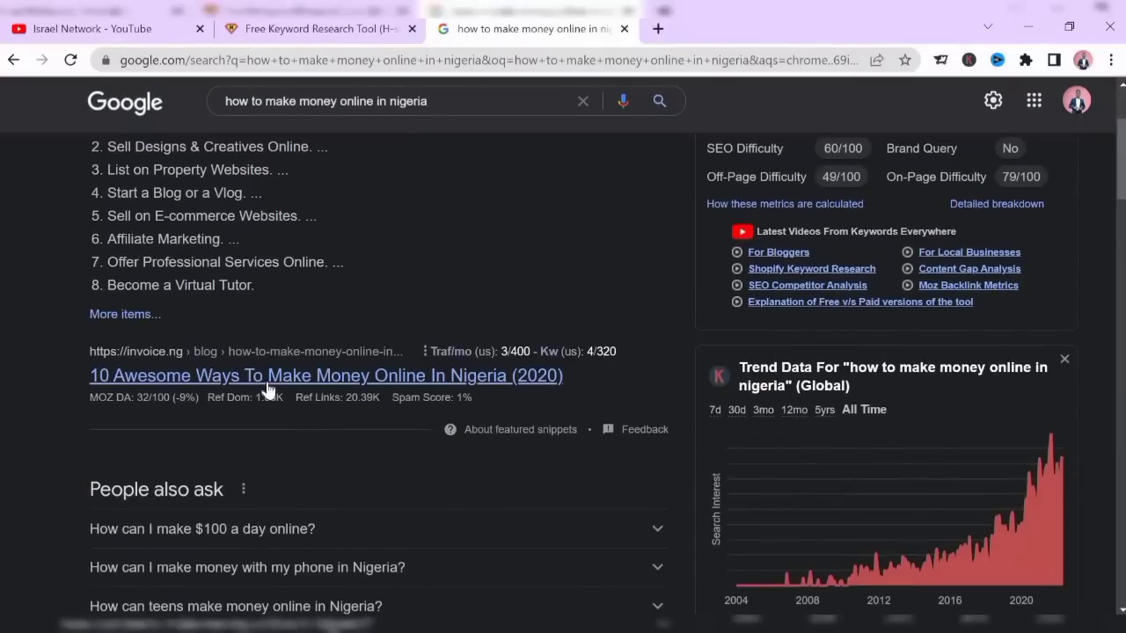
{"action": "right_click", "coordinate": [268, 387]}
{"action": "left_click", "coordinate": [289, 399]}
{"action": "mouse_move", "coordinate": [293, 410]}
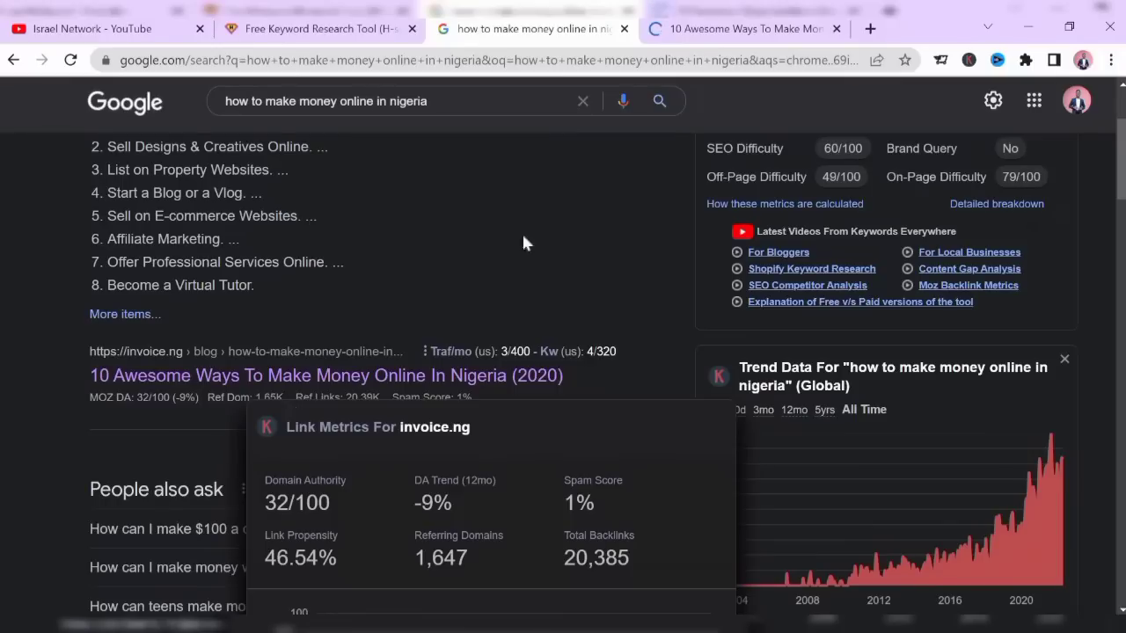
{"action": "left_click", "coordinate": [743, 30]}
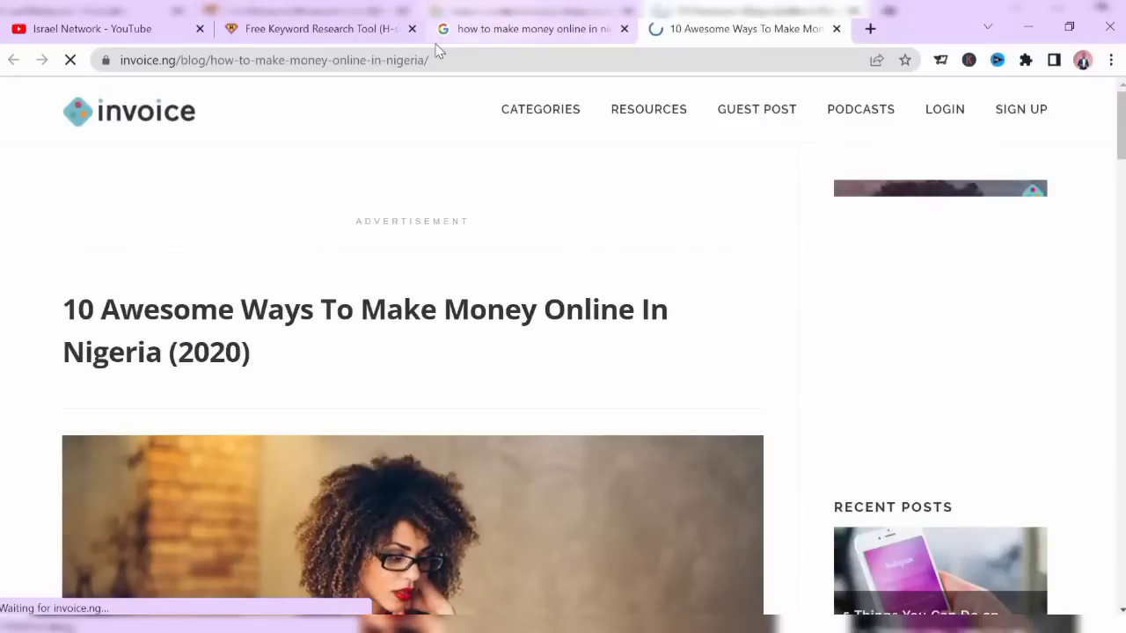
{"action": "left_click", "coordinate": [412, 30]}
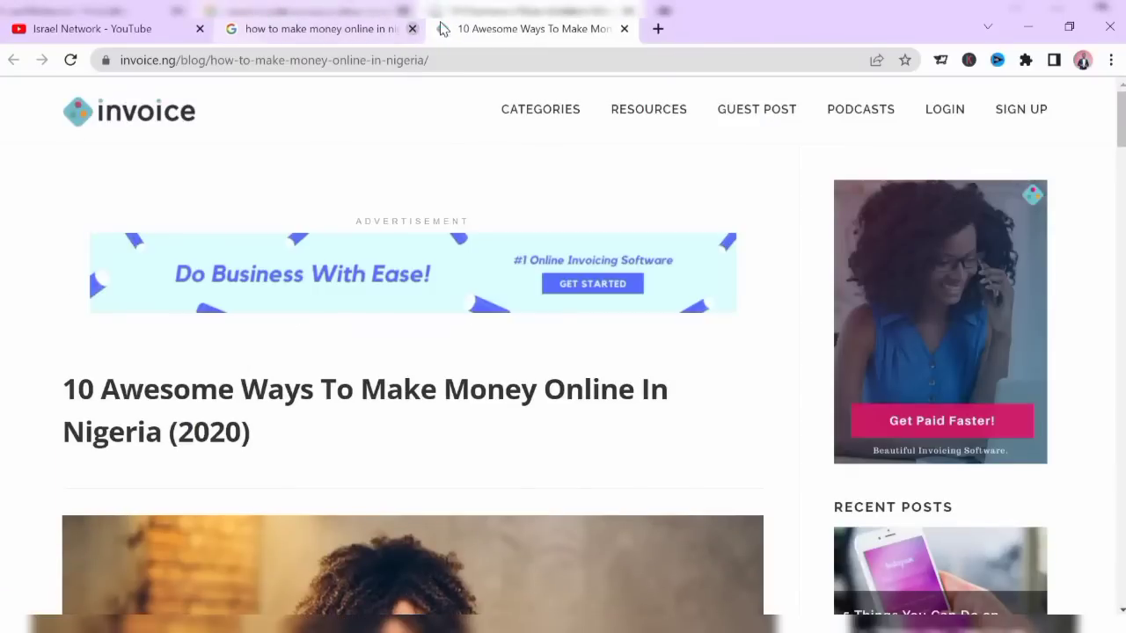
{"action": "scroll", "coordinate": [716, 422], "scroll_direction": "down", "scroll_amount": 14}
{"action": "scroll", "coordinate": [716, 427], "scroll_direction": "up", "scroll_amount": 10}
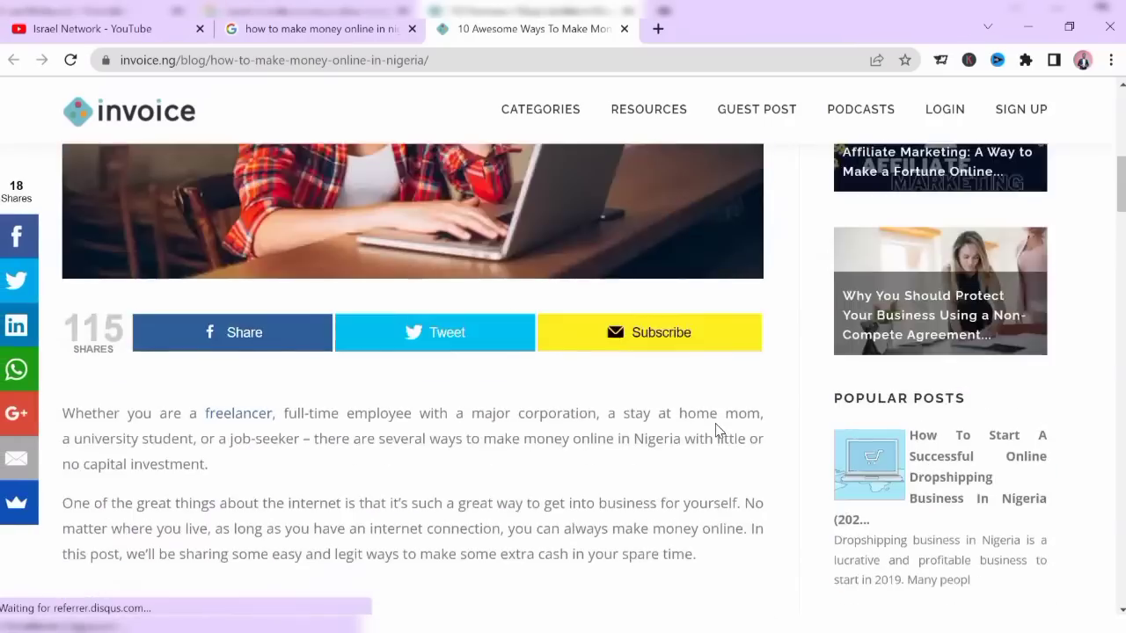
Open Google Docs in a new tab and create a blank document
{"action": "left_click", "coordinate": [658, 28]}
{"action": "left_click", "coordinate": [1054, 141]}
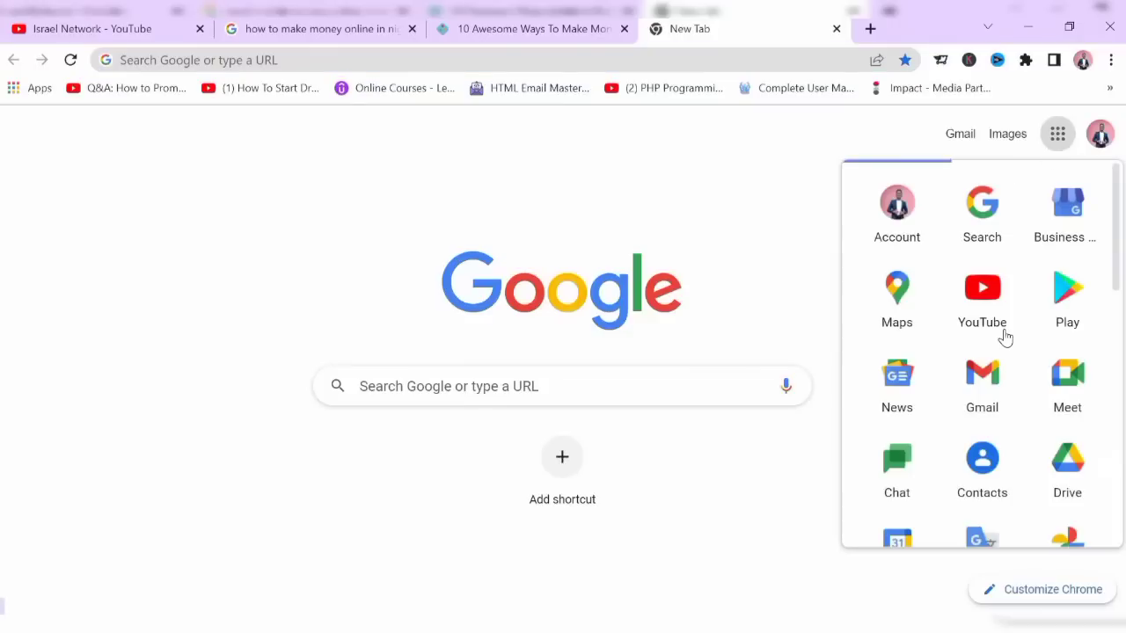
{"action": "scroll", "coordinate": [1003, 335], "scroll_direction": "down", "scroll_amount": 3}
{"action": "left_click", "coordinate": [996, 475]}
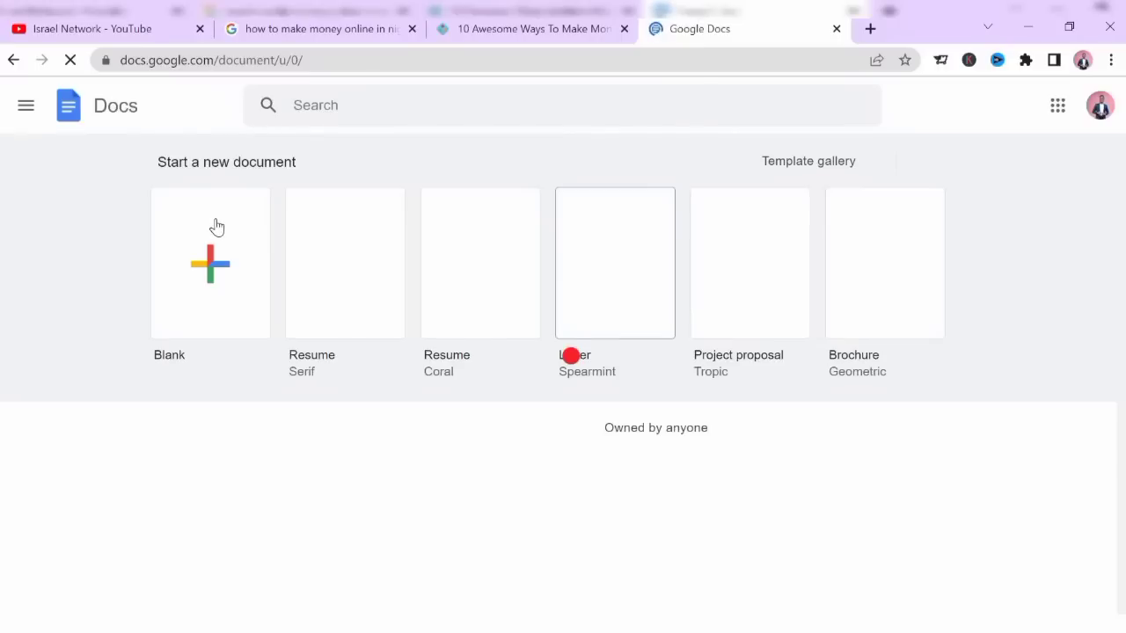
{"action": "left_click", "coordinate": [214, 301]}
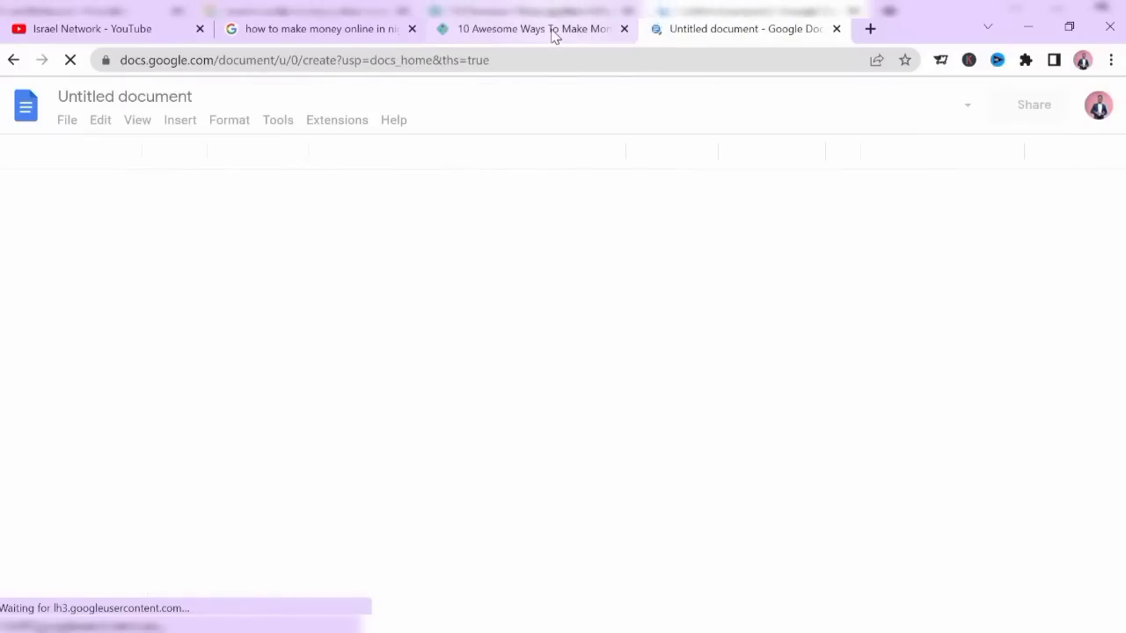
Dismiss the newsletter signup on the invoice.ng article and copy the entire page into the blank document
{"action": "left_click", "coordinate": [554, 33]}
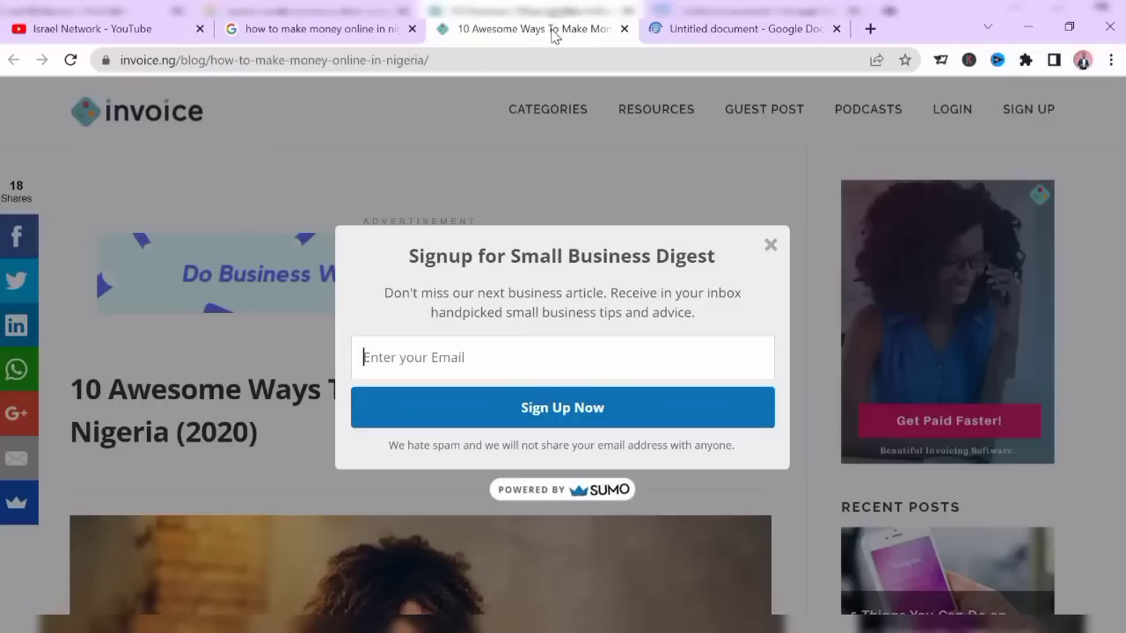
{"action": "left_click", "coordinate": [771, 244]}
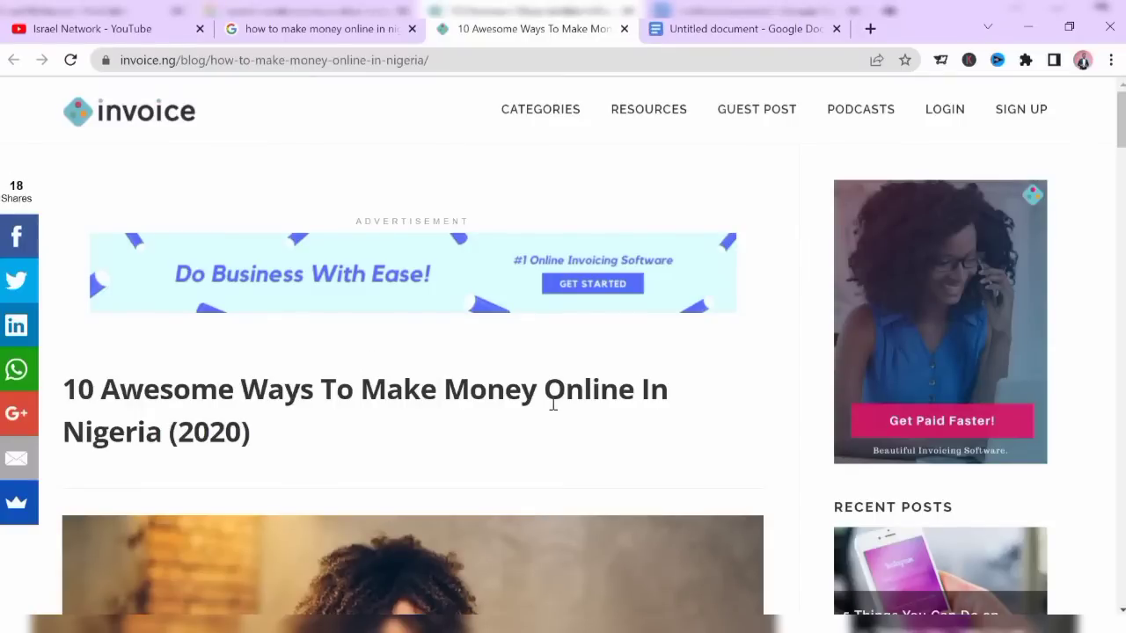
{"action": "key", "text": "ctrl+a"}
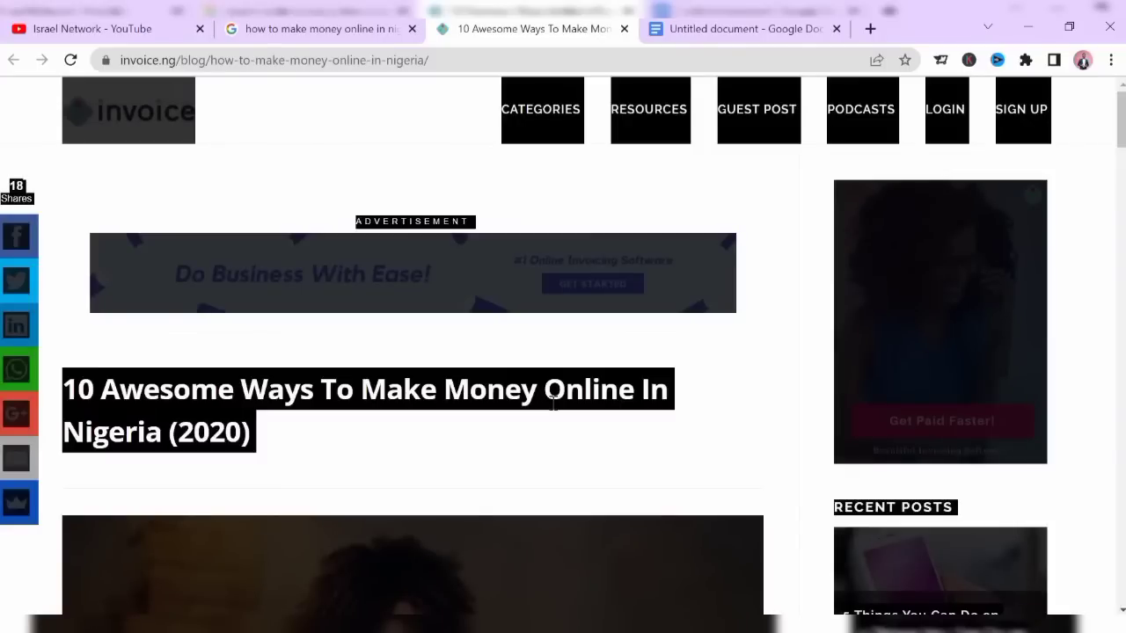
{"action": "left_click", "coordinate": [717, 30]}
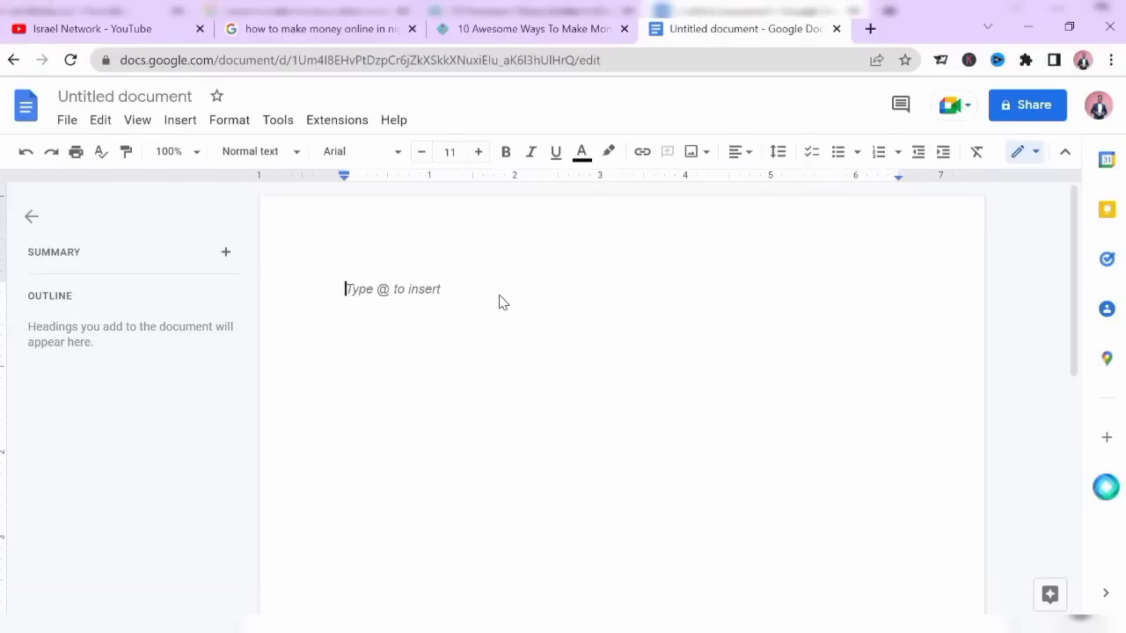
{"action": "key", "text": "ctrl+v"}
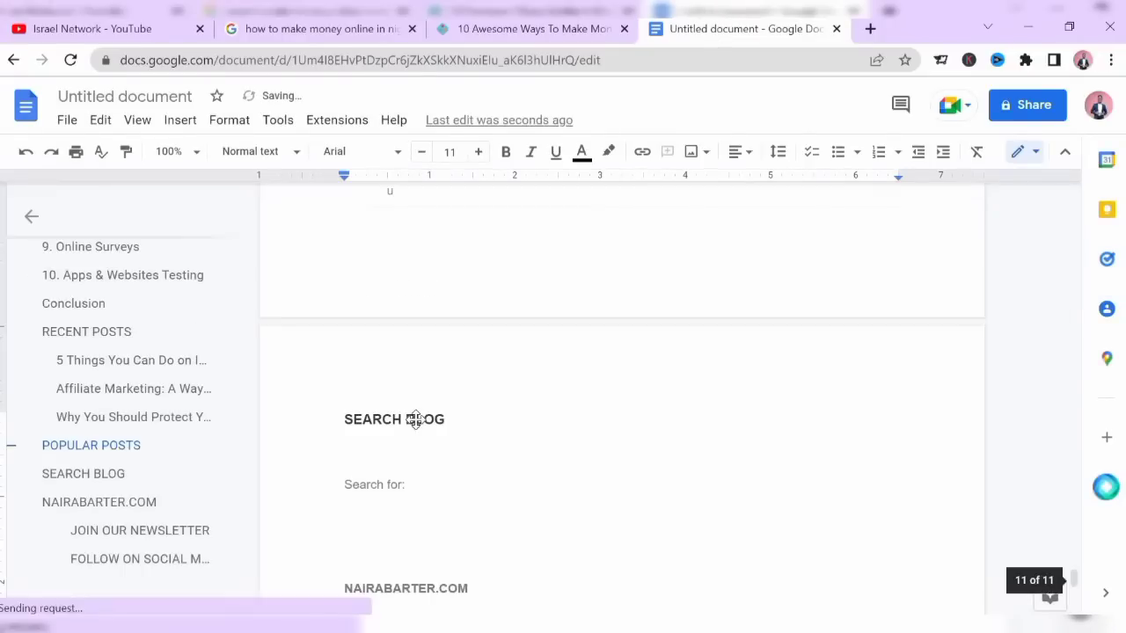
Check the document's word count and enable displaying it while typing
{"action": "left_click", "coordinate": [281, 125]}
{"action": "left_click", "coordinate": [312, 182]}
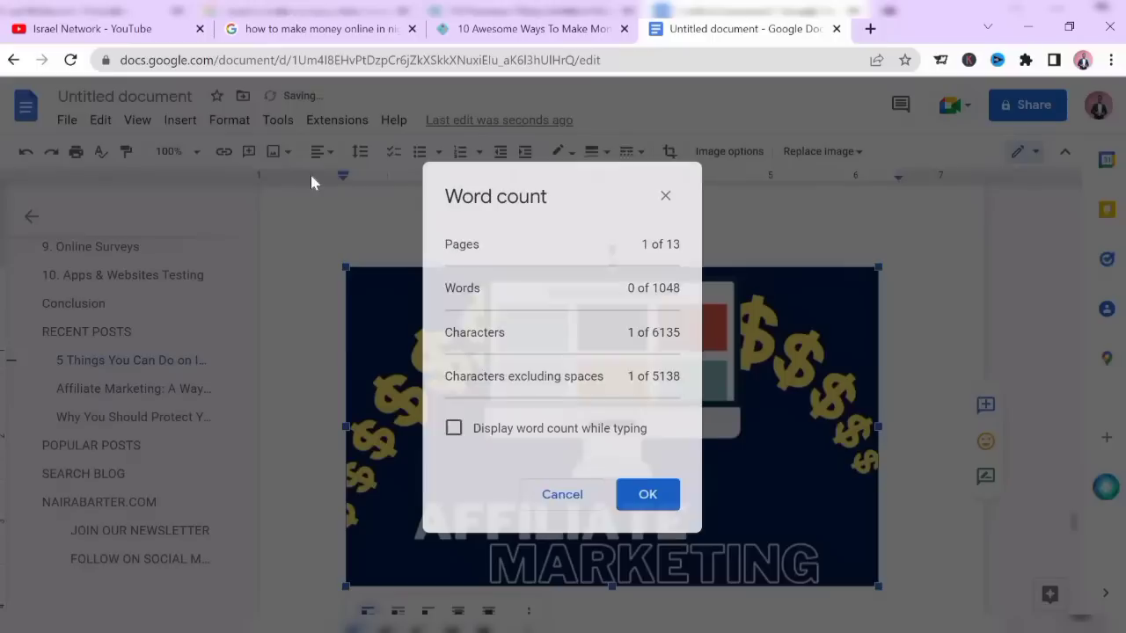
{"action": "left_click", "coordinate": [454, 429]}
{"action": "left_click", "coordinate": [647, 494]}
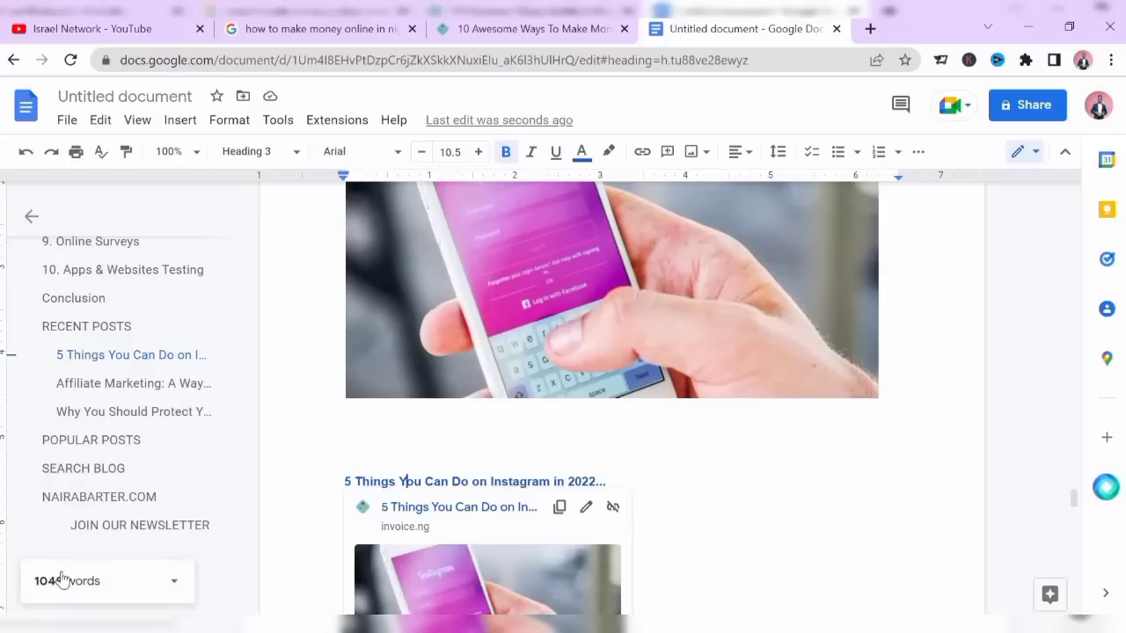
Compare the invoice.ng article with its pasted copy, close the article's page, and clear all content from the document
{"action": "left_click", "coordinate": [493, 30]}
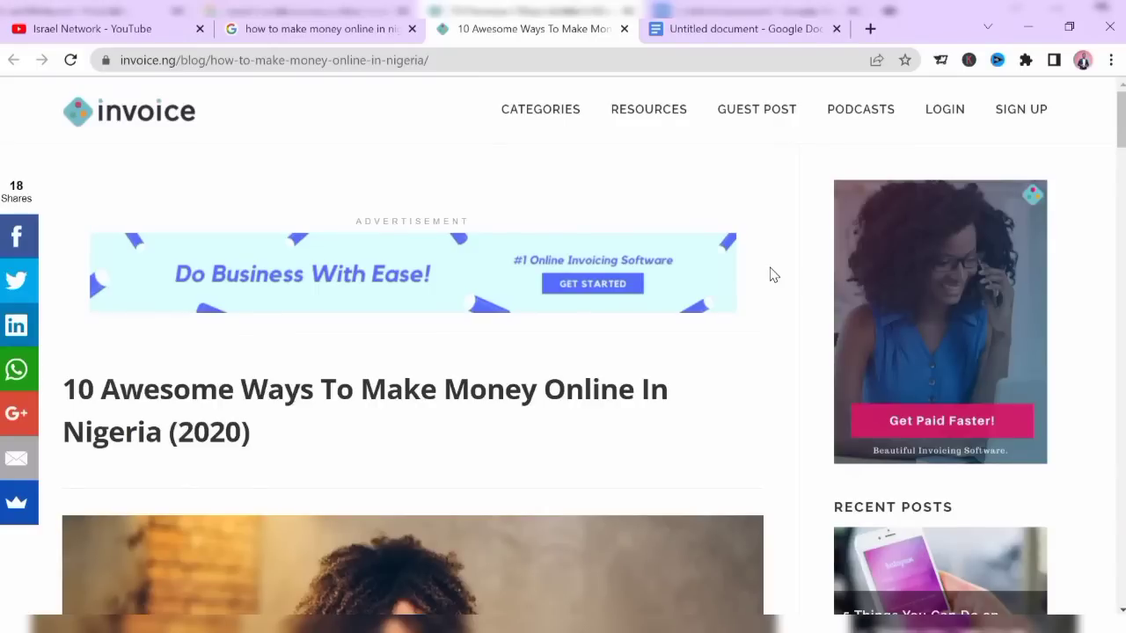
{"action": "scroll", "coordinate": [771, 275], "scroll_direction": "down", "scroll_amount": 10}
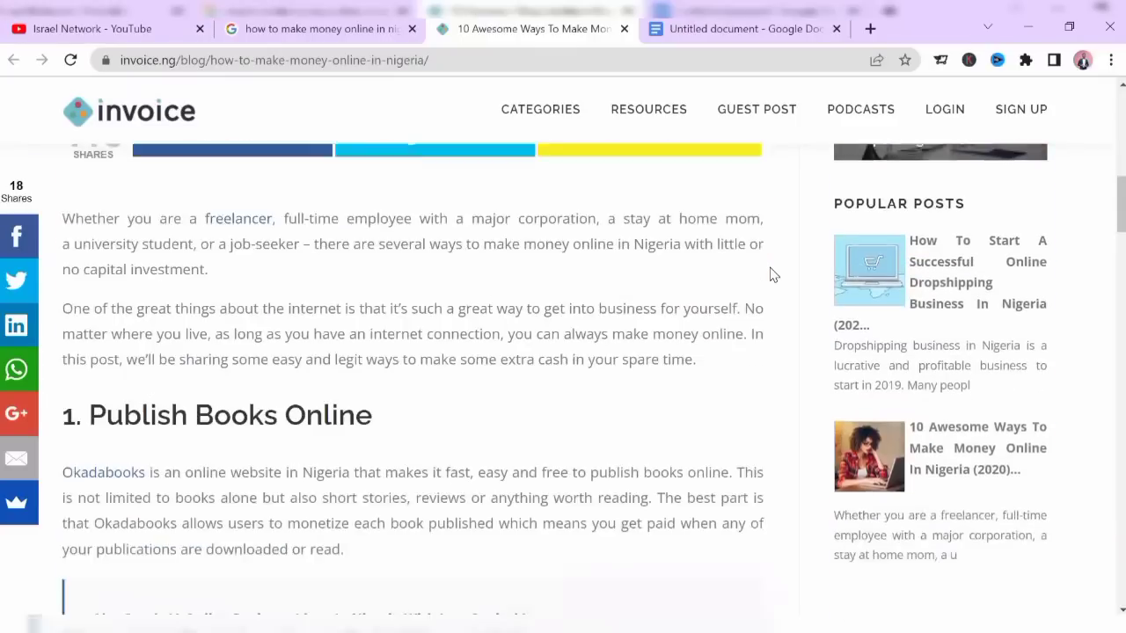
{"action": "left_click", "coordinate": [737, 29]}
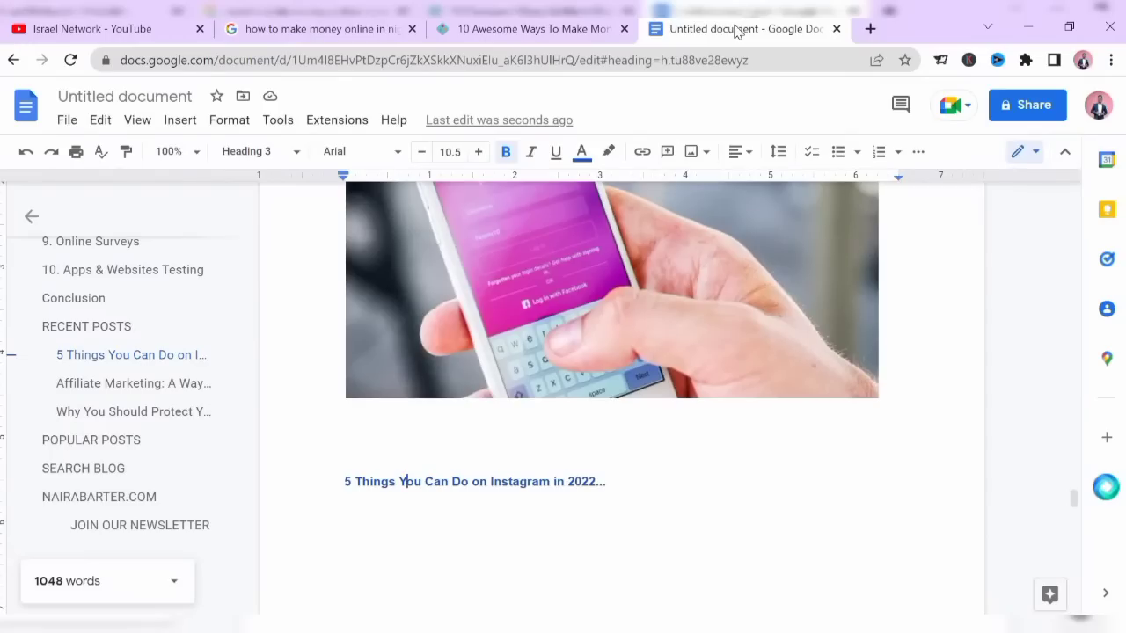
{"action": "left_click", "coordinate": [616, 30]}
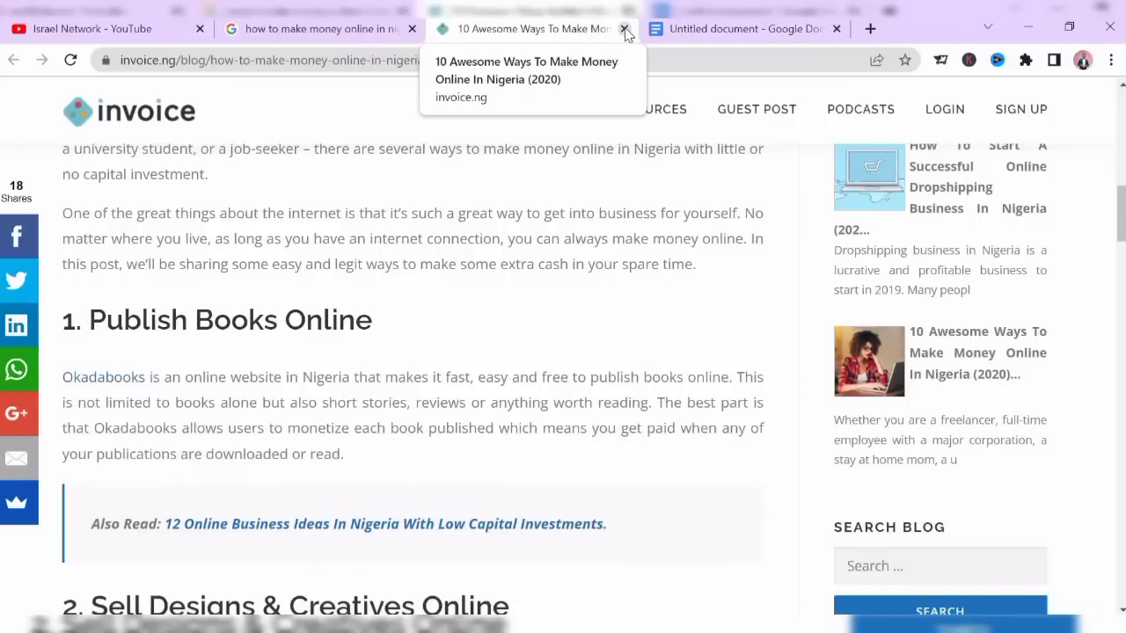
{"action": "left_click", "coordinate": [624, 29]}
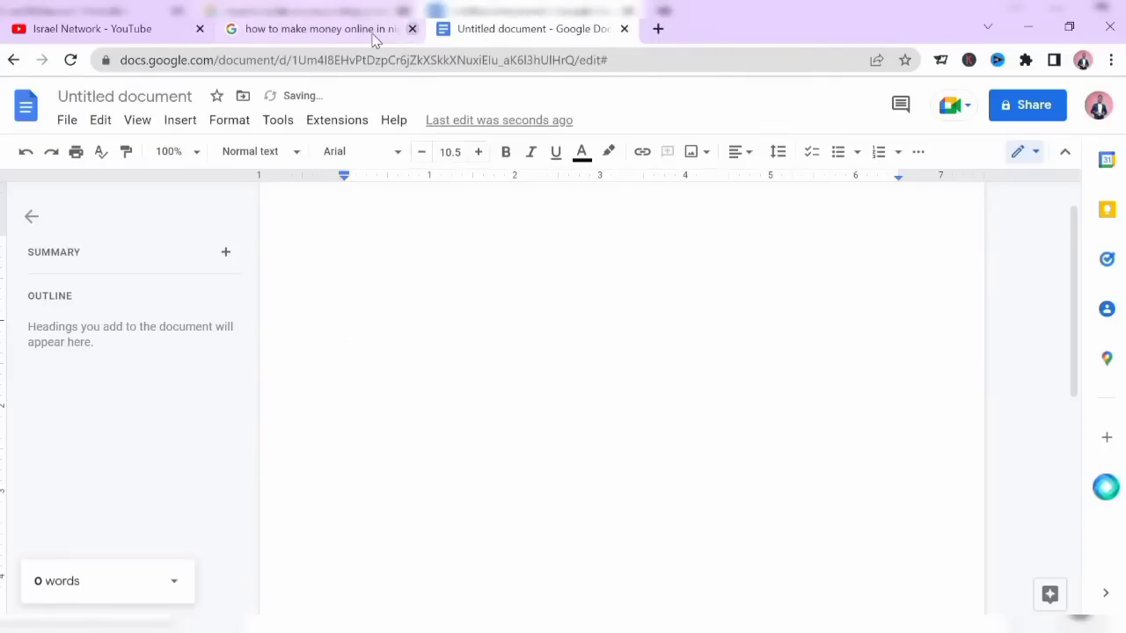
Open the Vanguard News result "How Nigerians Are Making Money Online" from the Google results in a new tab
{"action": "left_click", "coordinate": [372, 34]}
{"action": "scroll", "coordinate": [429, 447], "scroll_direction": "down", "scroll_amount": 5}
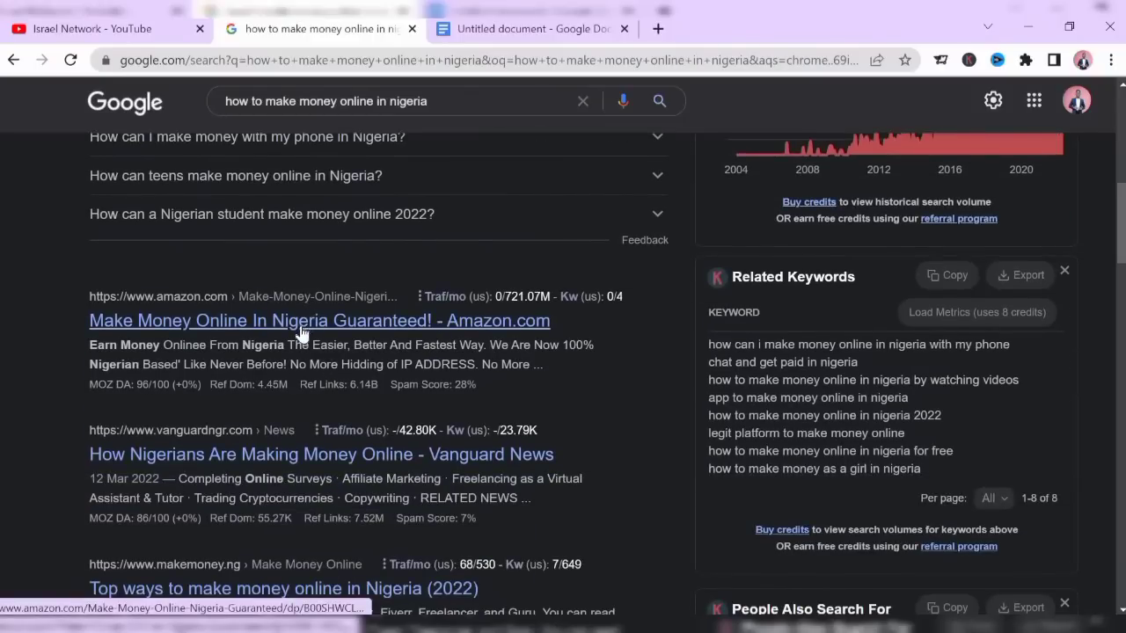
{"action": "right_click", "coordinate": [260, 461]}
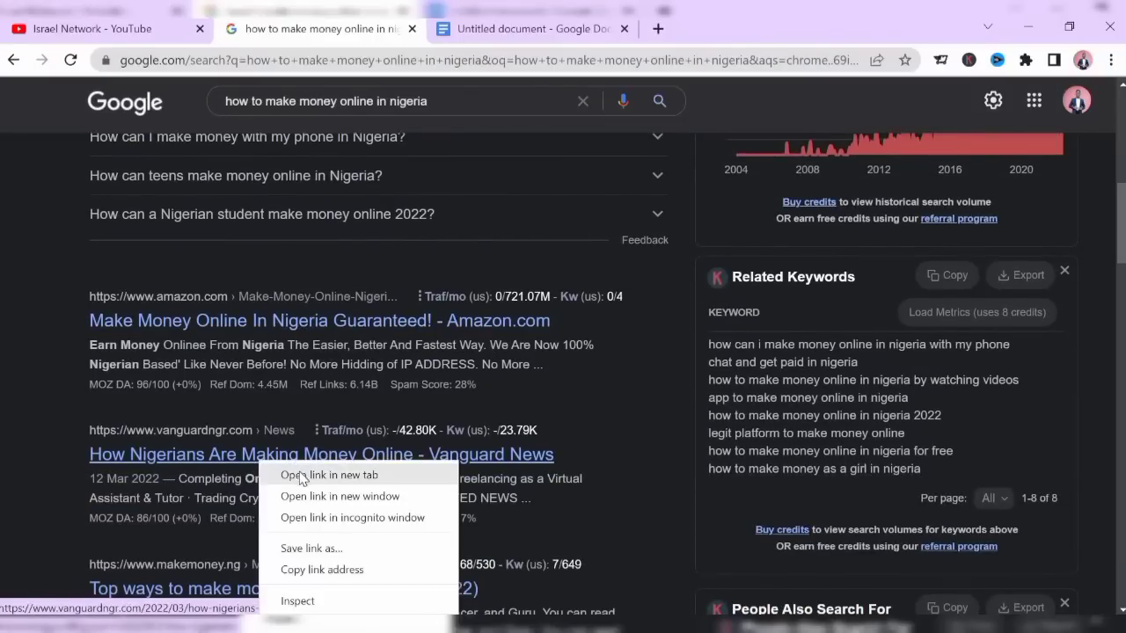
{"action": "left_click", "coordinate": [301, 475]}
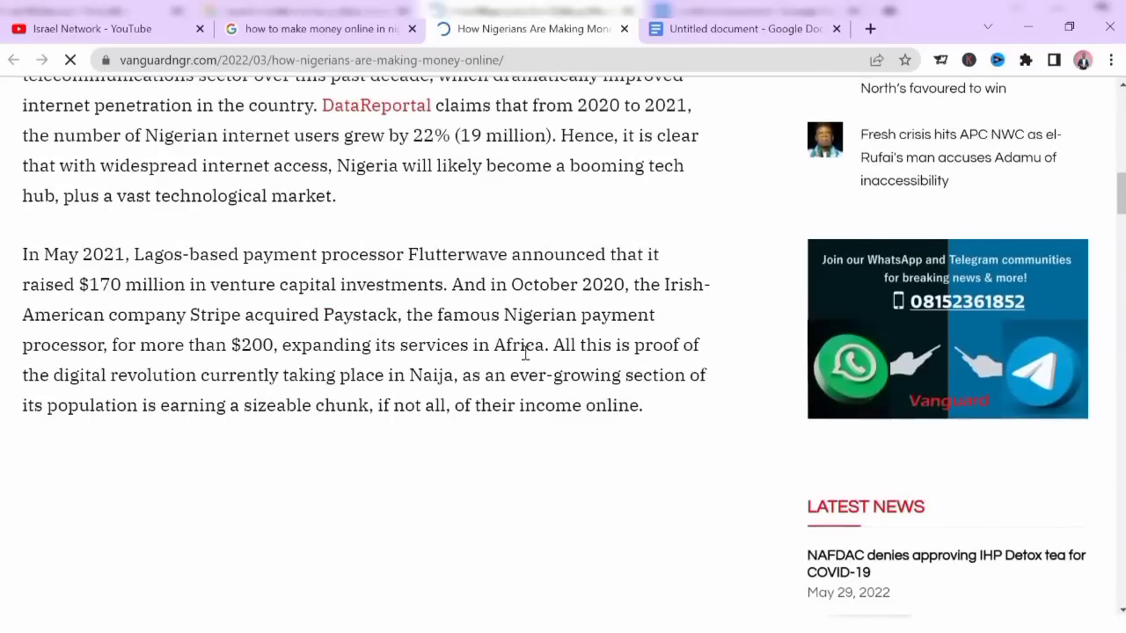
Copy the entire Vanguard article page and paste it into the blank Google Docs document
{"action": "key", "text": "ctrl+a"}
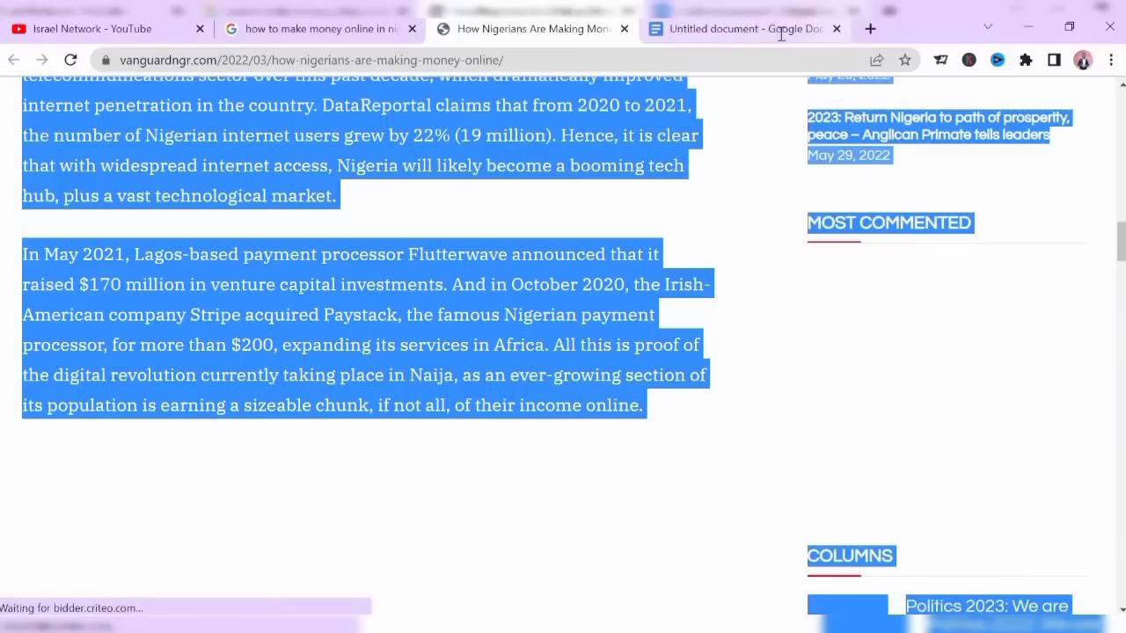
{"action": "left_click", "coordinate": [746, 28]}
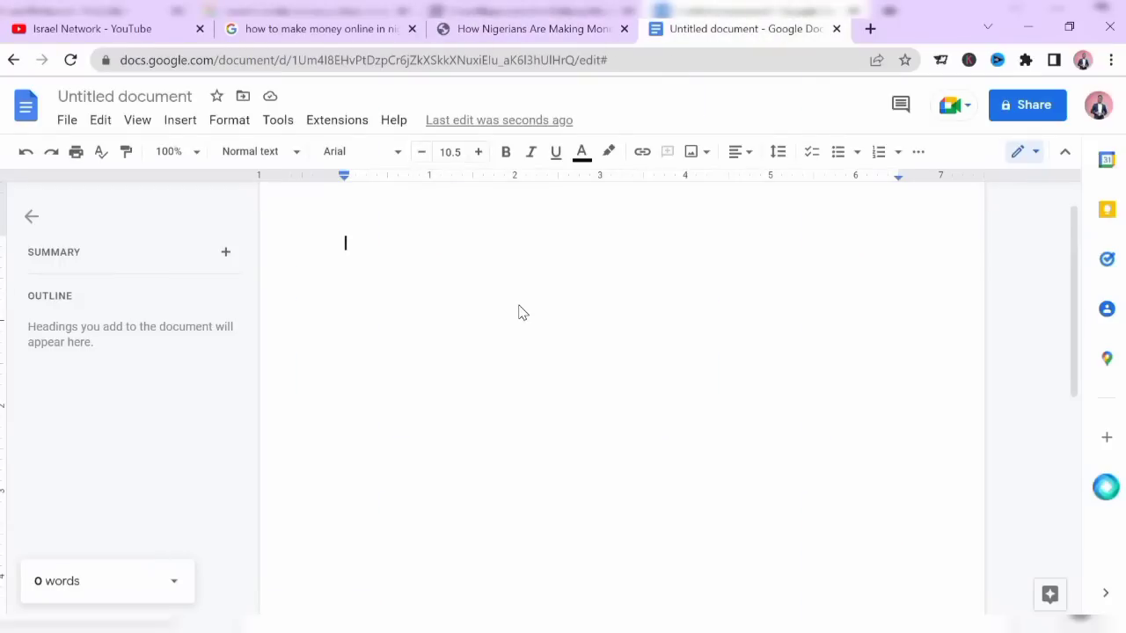
{"action": "key", "text": "ctrl+v"}
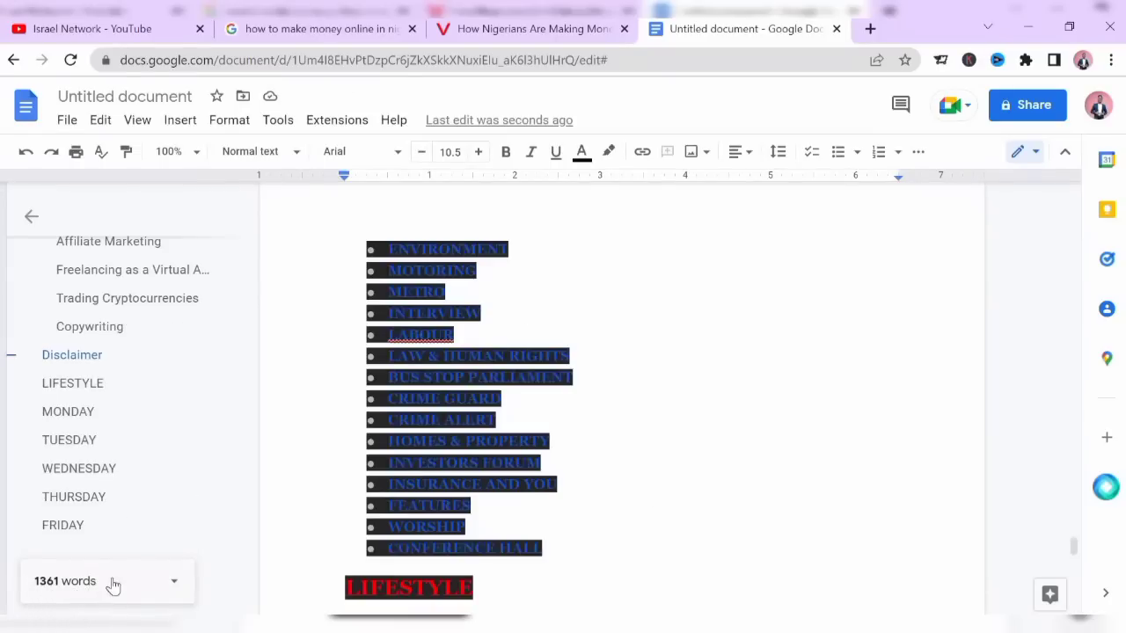
Check the document's word count and review how much of the pasted Vanguard page is unrelated to the article
{"action": "scroll", "coordinate": [778, 410], "scroll_direction": "down", "scroll_amount": 10}
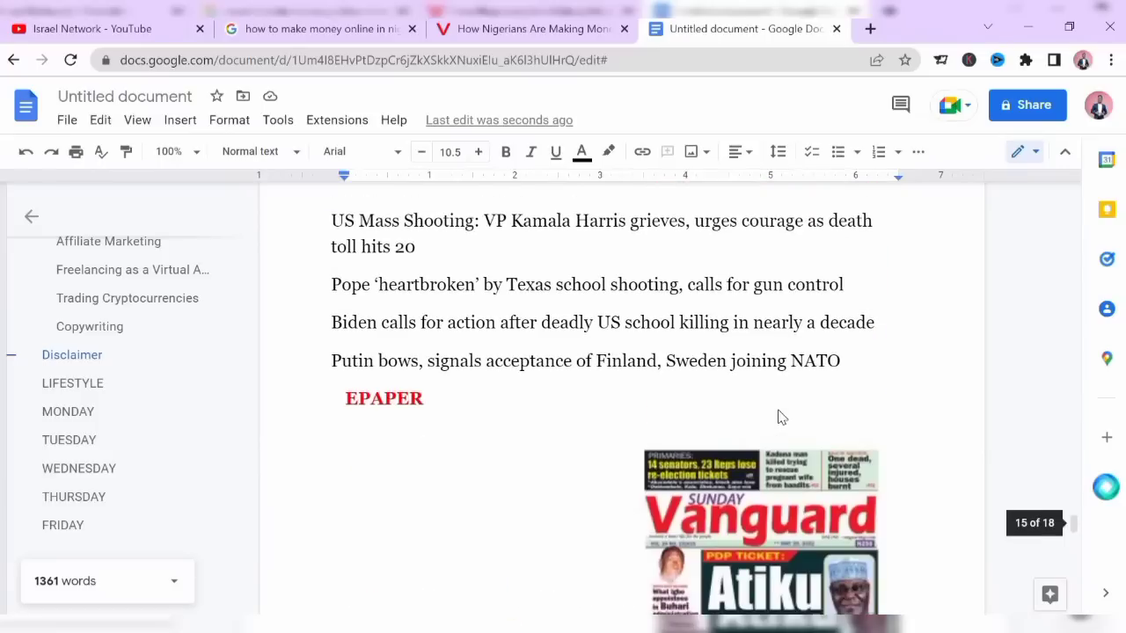
{"action": "scroll", "coordinate": [779, 410], "scroll_direction": "up", "scroll_amount": 3}
{"action": "scroll", "coordinate": [778, 410], "scroll_direction": "up", "scroll_amount": 1}
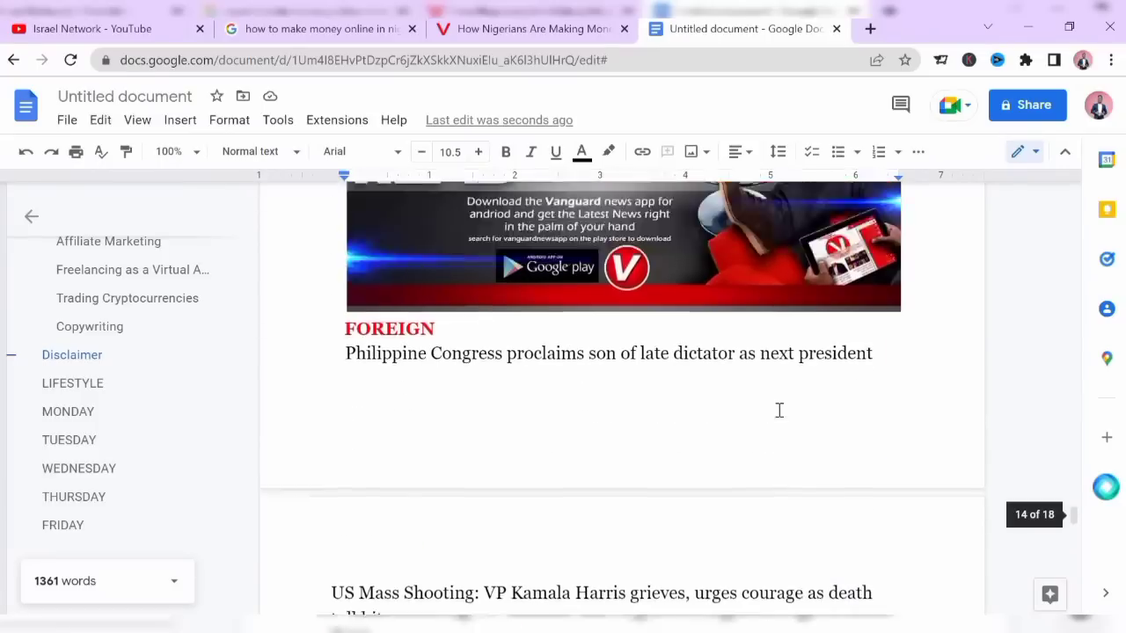
{"action": "scroll", "coordinate": [779, 410], "scroll_direction": "up", "scroll_amount": 10}
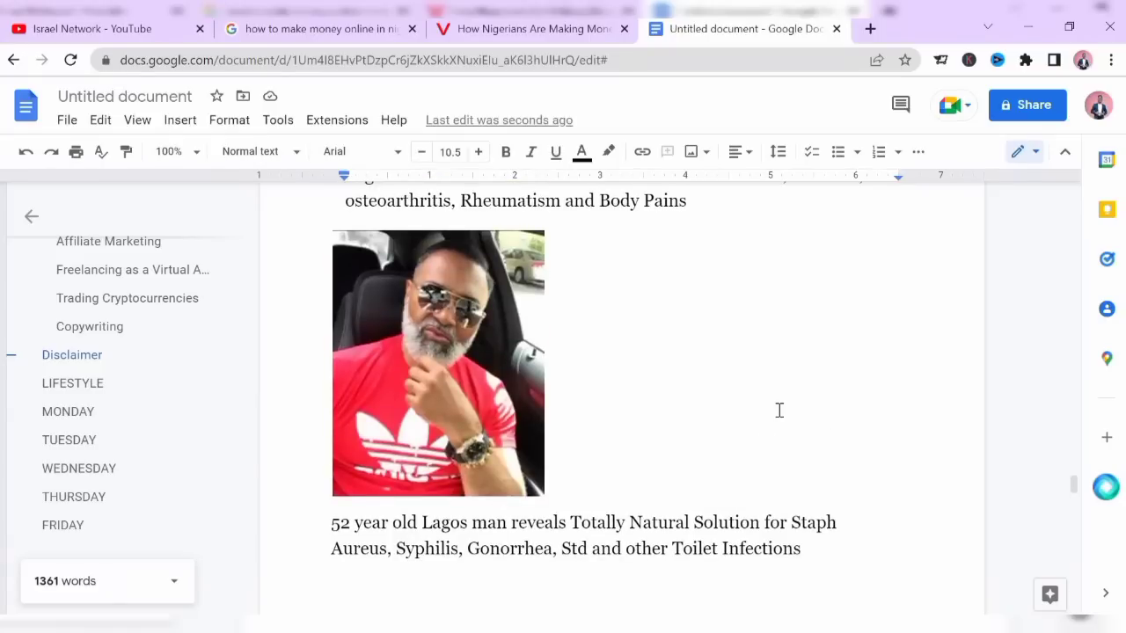
{"action": "scroll", "coordinate": [778, 410], "scroll_direction": "up", "scroll_amount": 6}
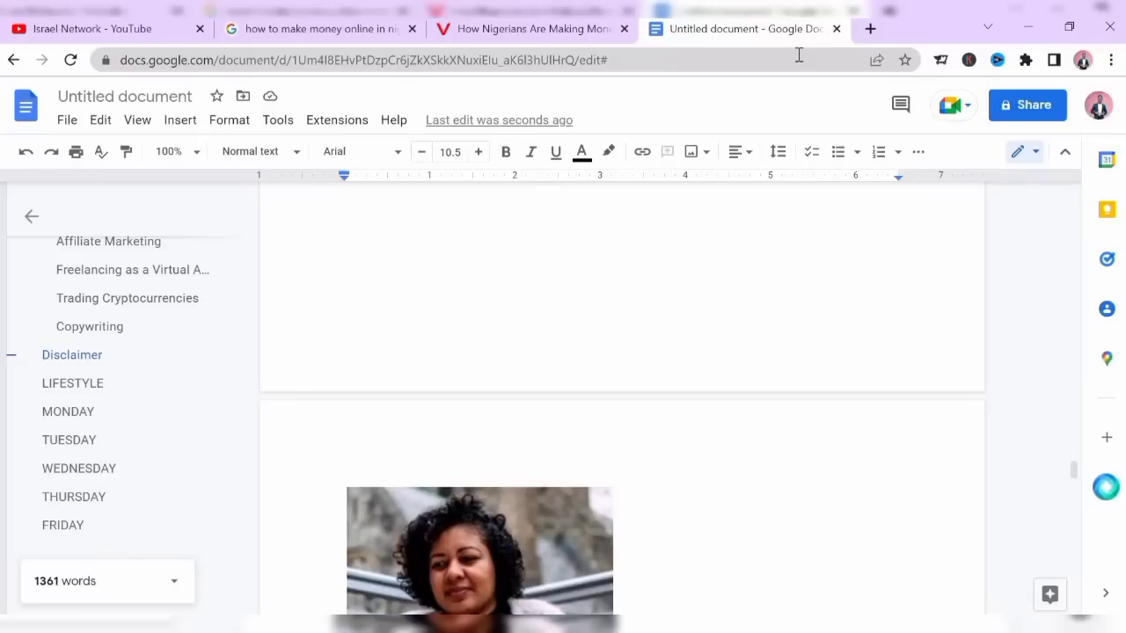
Close the Vanguard article's page and look over the Google results for the keyword again
{"action": "left_click", "coordinate": [355, 34]}
{"action": "scroll", "coordinate": [548, 334], "scroll_direction": "down", "scroll_amount": 5}
{"action": "scroll", "coordinate": [548, 330], "scroll_direction": "up", "scroll_amount": 6}
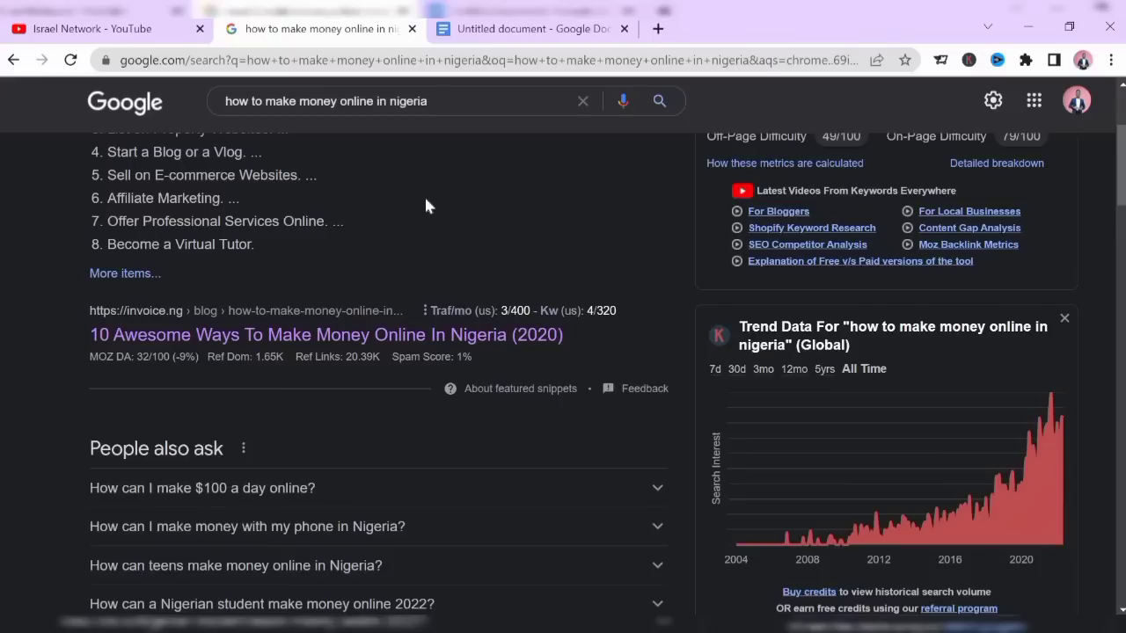
Replace the document's content with an outline on separate lines: Content Layout, Intro, Body, Conclusion
{"action": "key", "text": "ctrl+Tab"}
{"action": "type", "text": "con"}
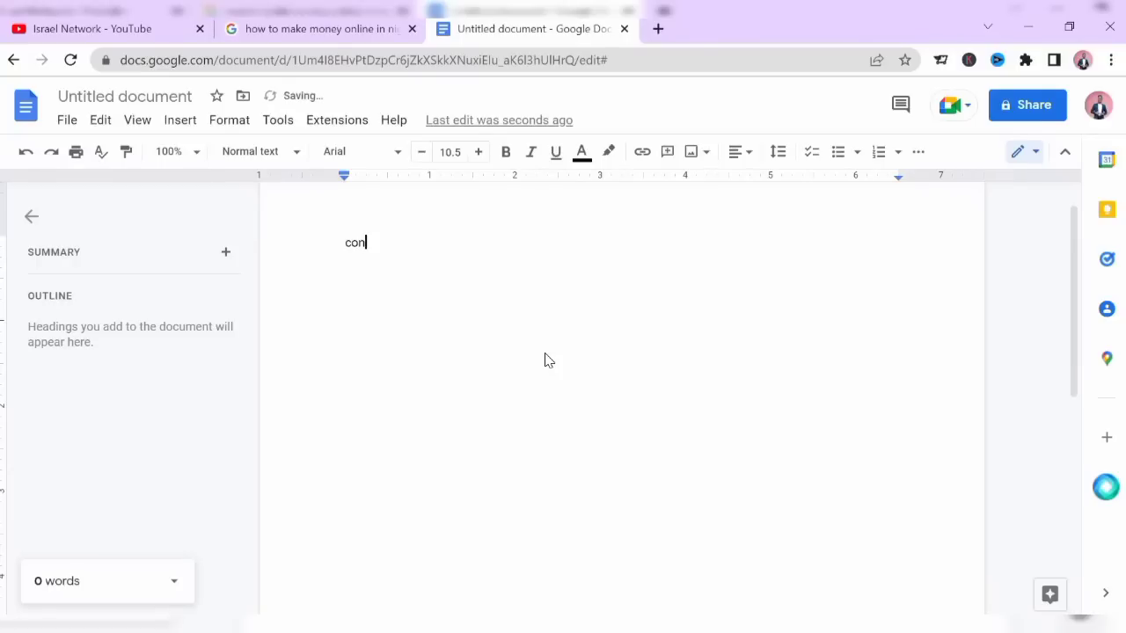
{"action": "type", "text": "tent Layout"}
{"action": "key", "text": "Return"}
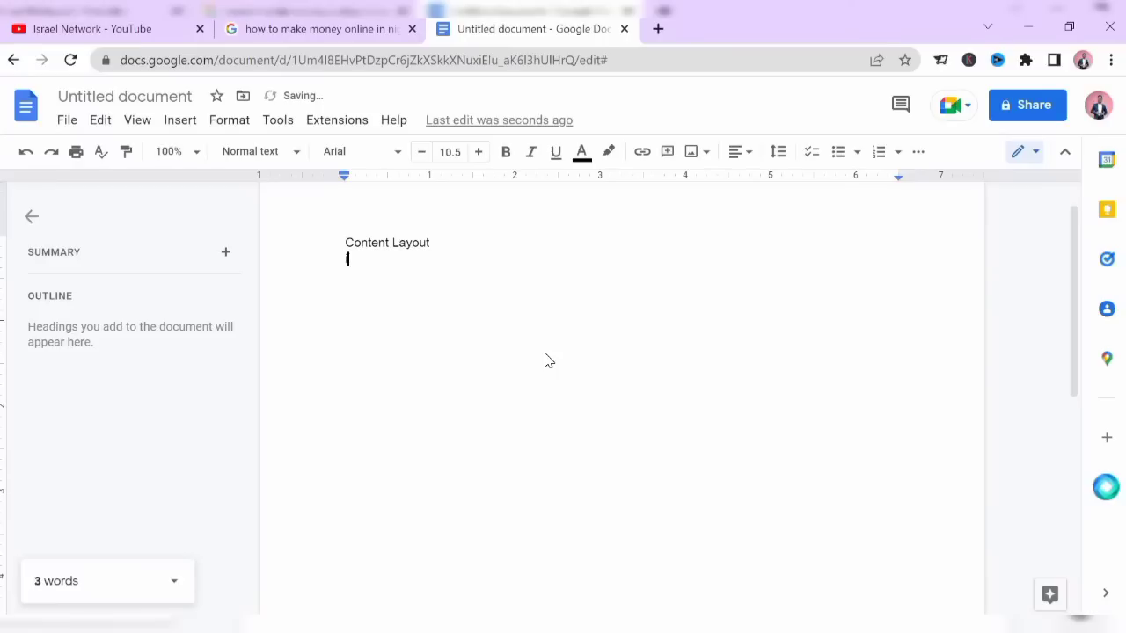
{"action": "type", "text": "intro"}
{"action": "key", "text": "Return"}
{"action": "type", "text": "bod"}
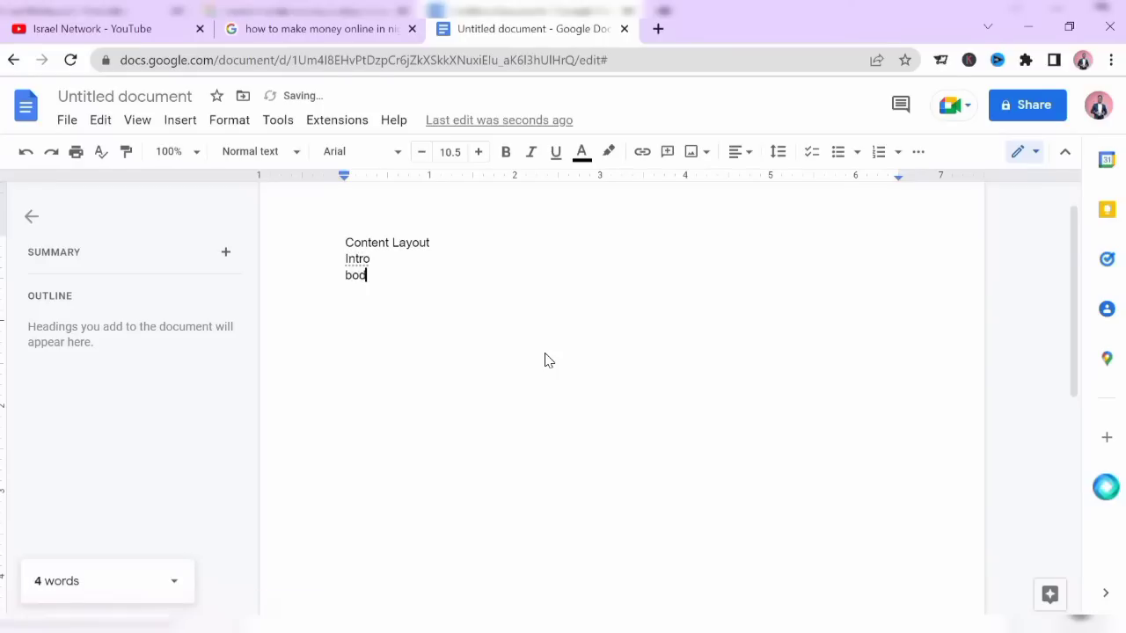
{"action": "type", "text": "y"}
{"action": "key", "text": "Return"}
{"action": "type", "text": "conclusion"}
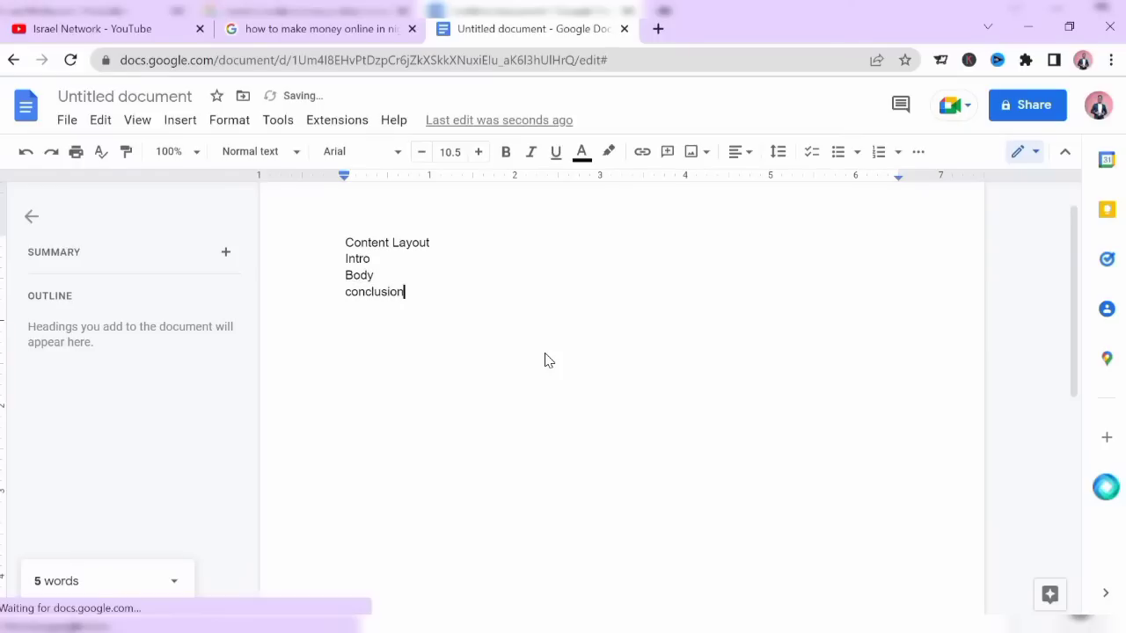
{"action": "key", "text": "Return"}
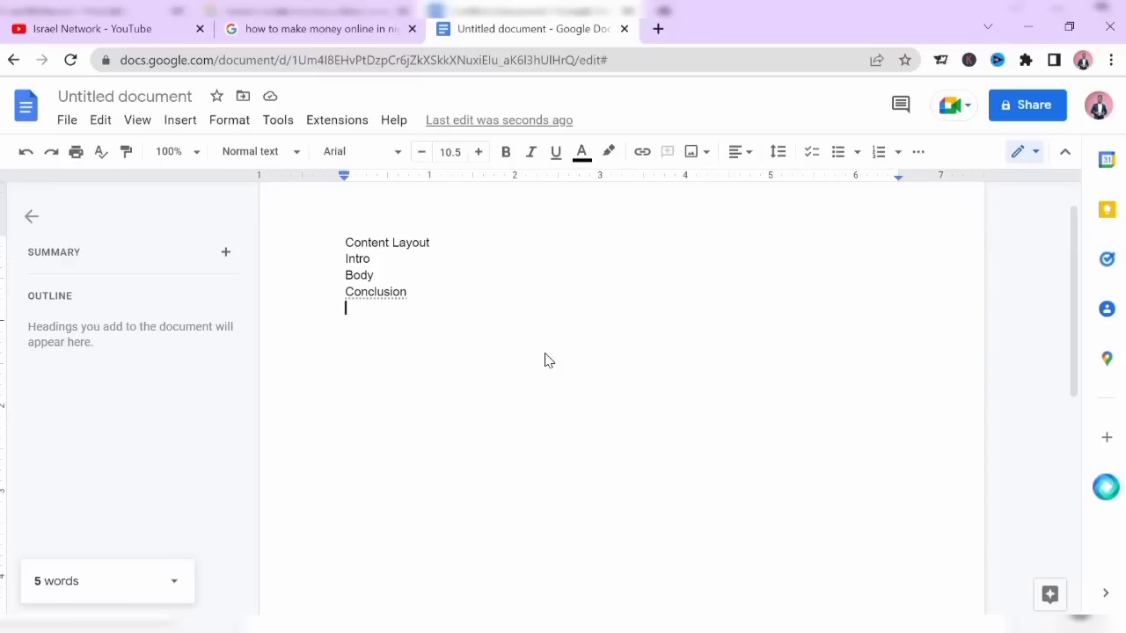
Switch to the Israel Network YouTube channel's videos page
{"action": "left_click", "coordinate": [122, 33]}
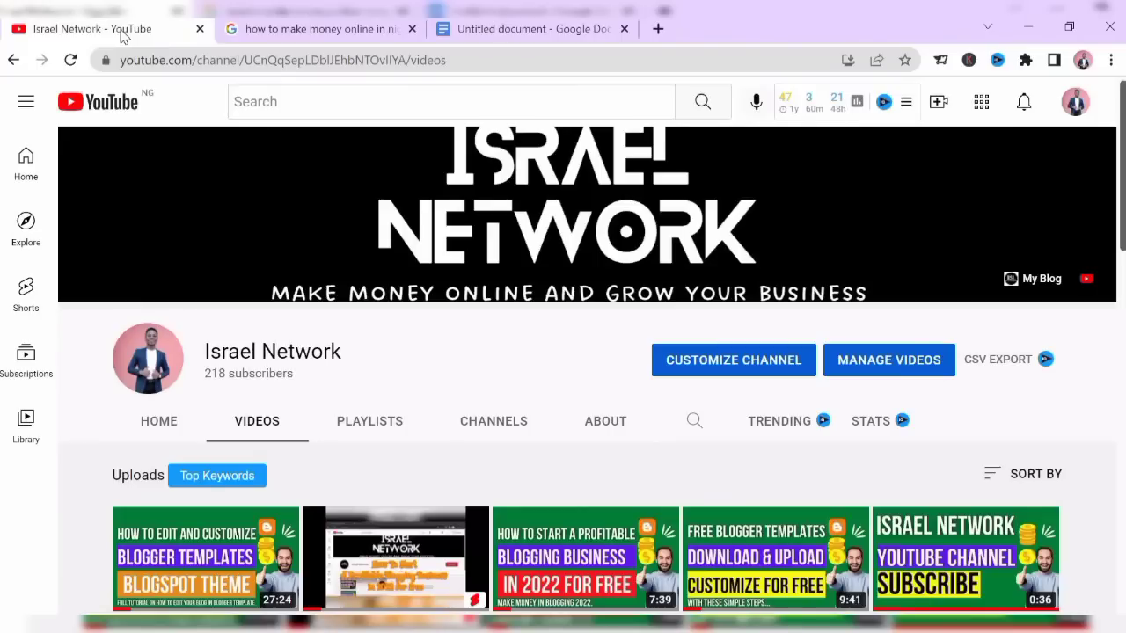